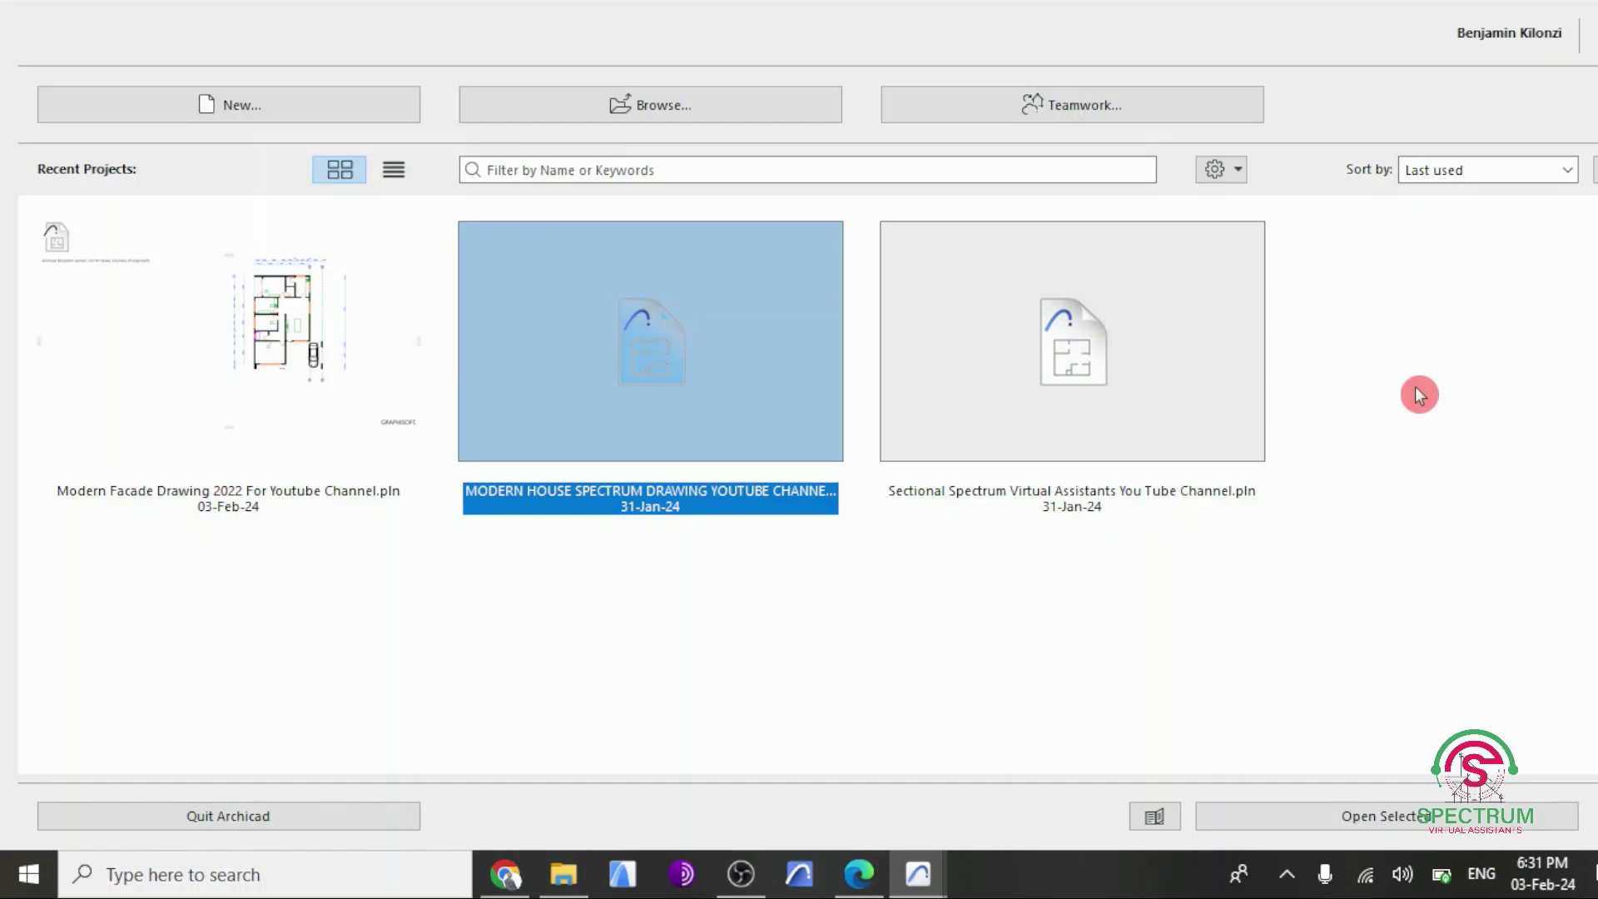
Step: Bring the Ground Floor plan window to the front
mouse_move(920, 871)
left_click(817, 753)
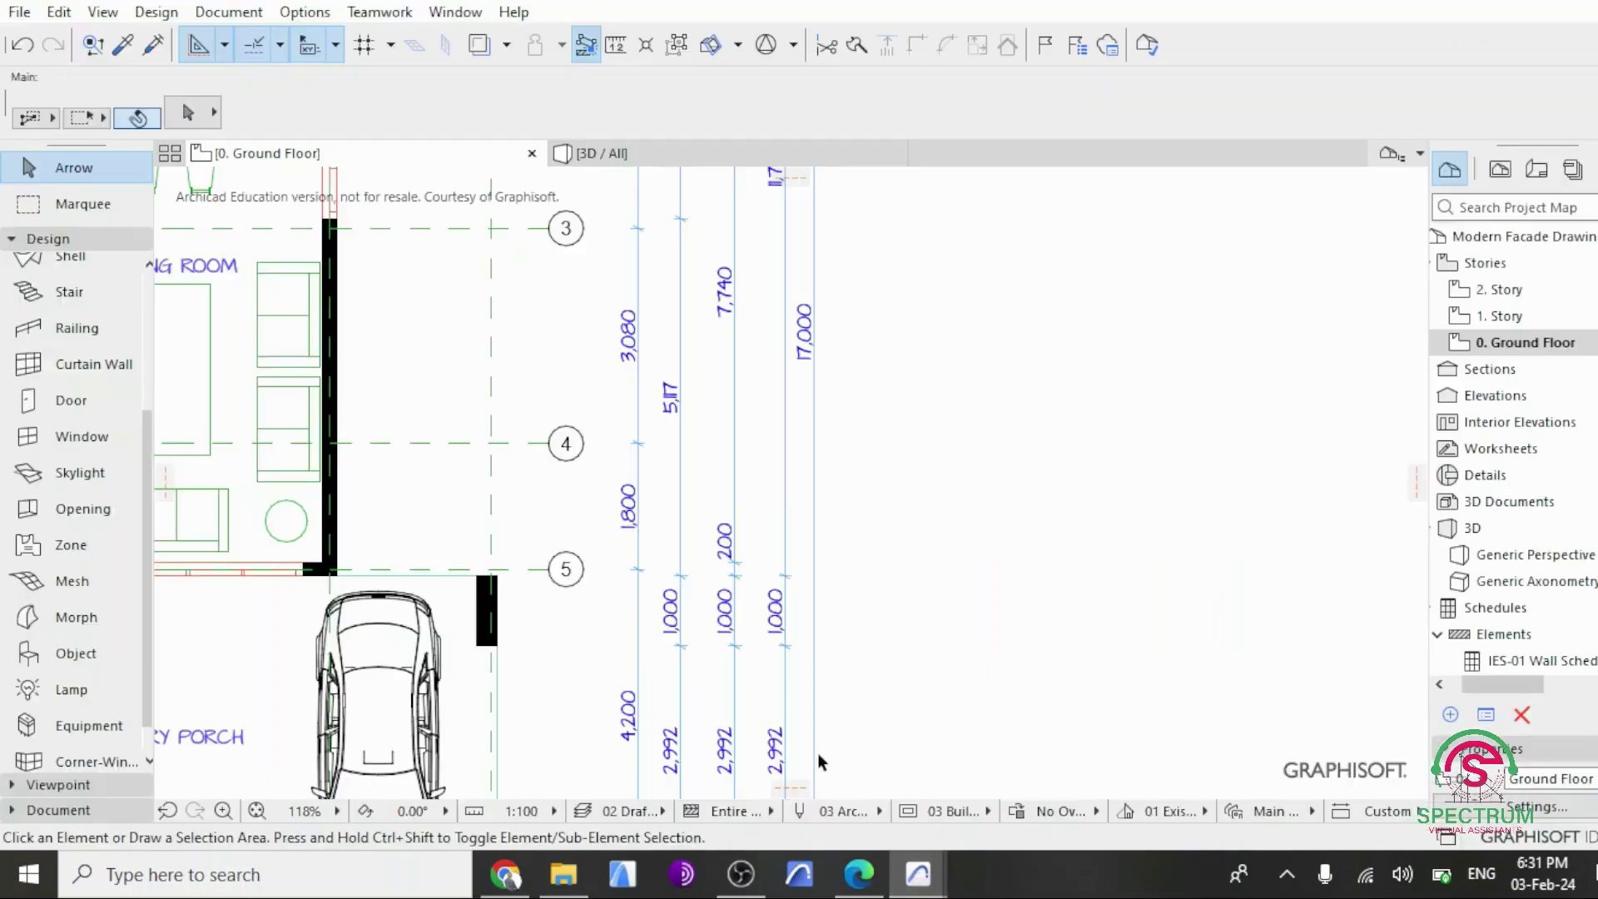
scroll(775, 661, "down", 2)
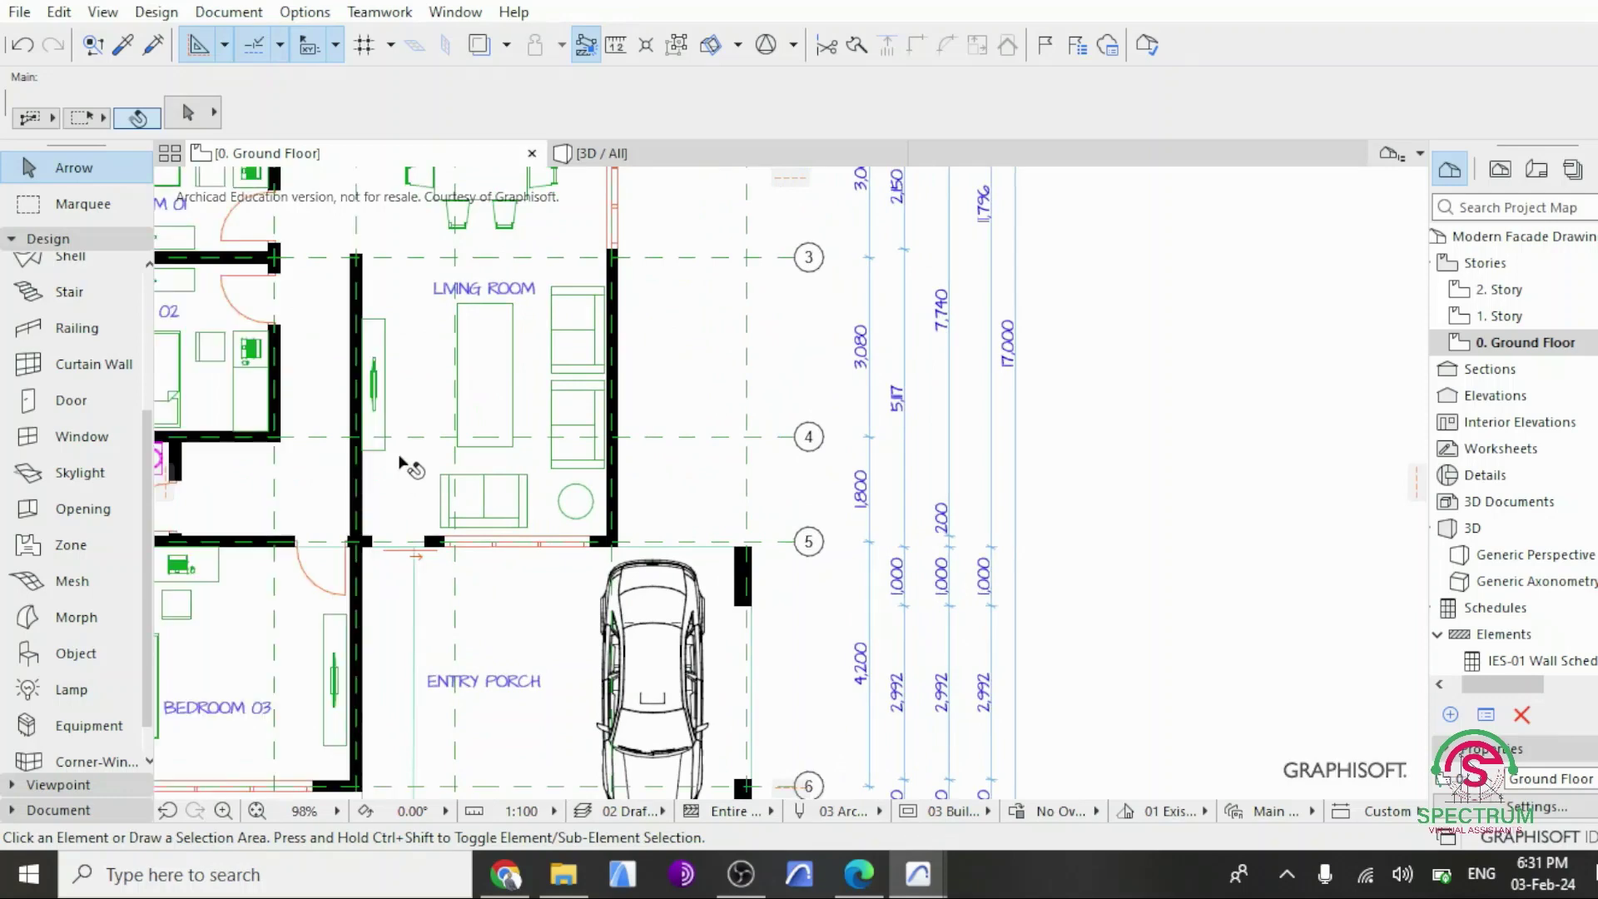
scroll(250, 403, "up", 2)
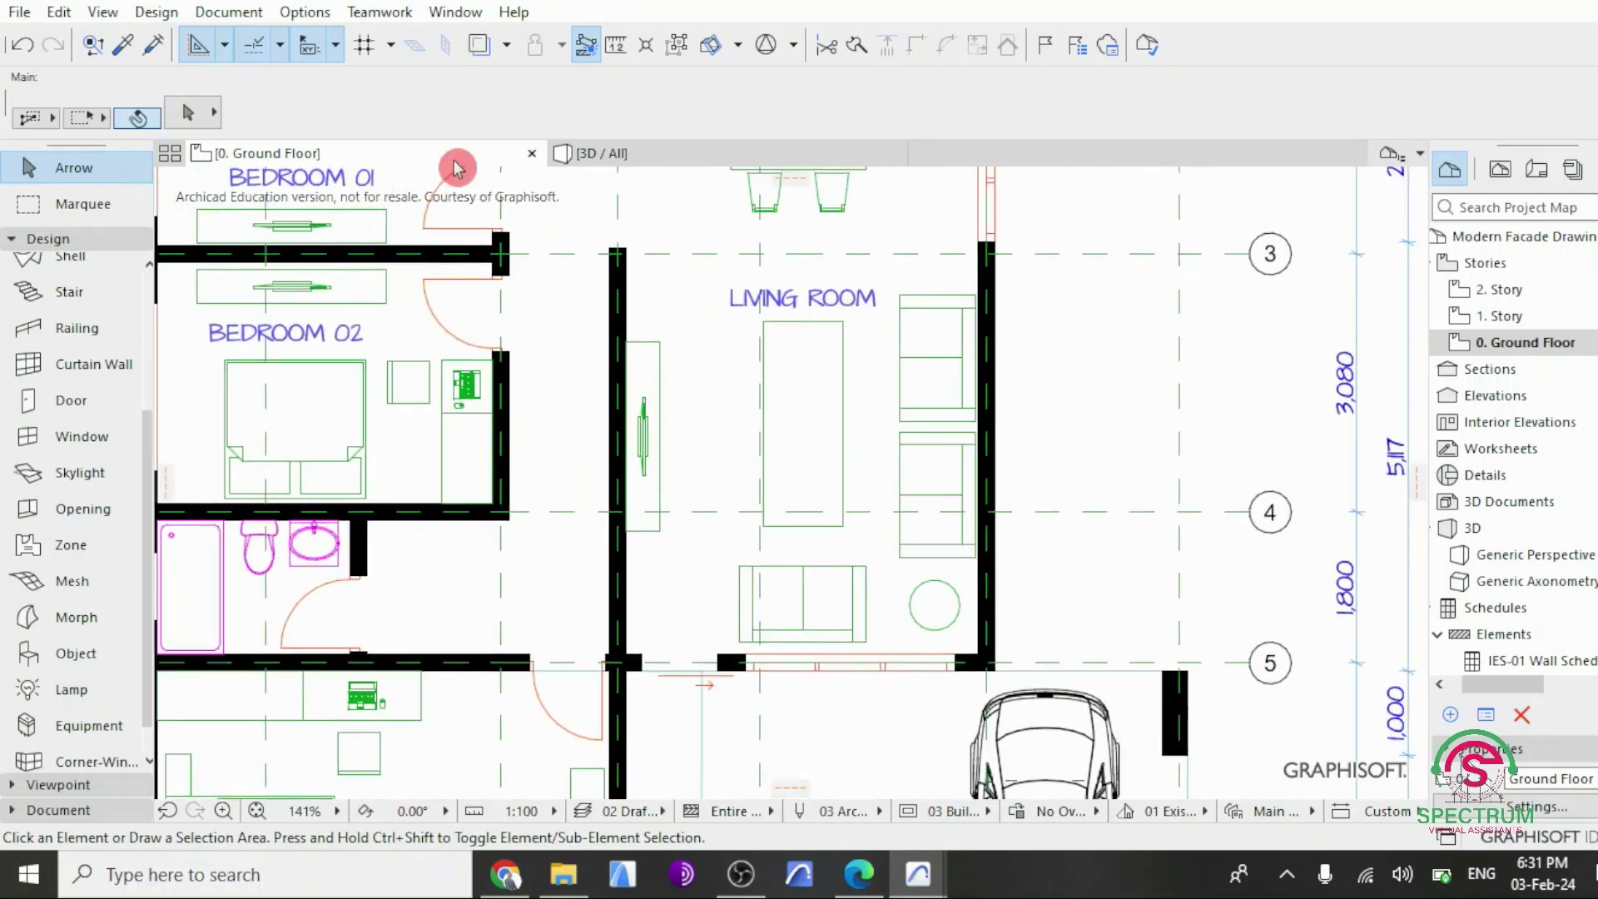
Step: Set Project North from an origin point on the plan at a 45° angle
left_click(304, 12)
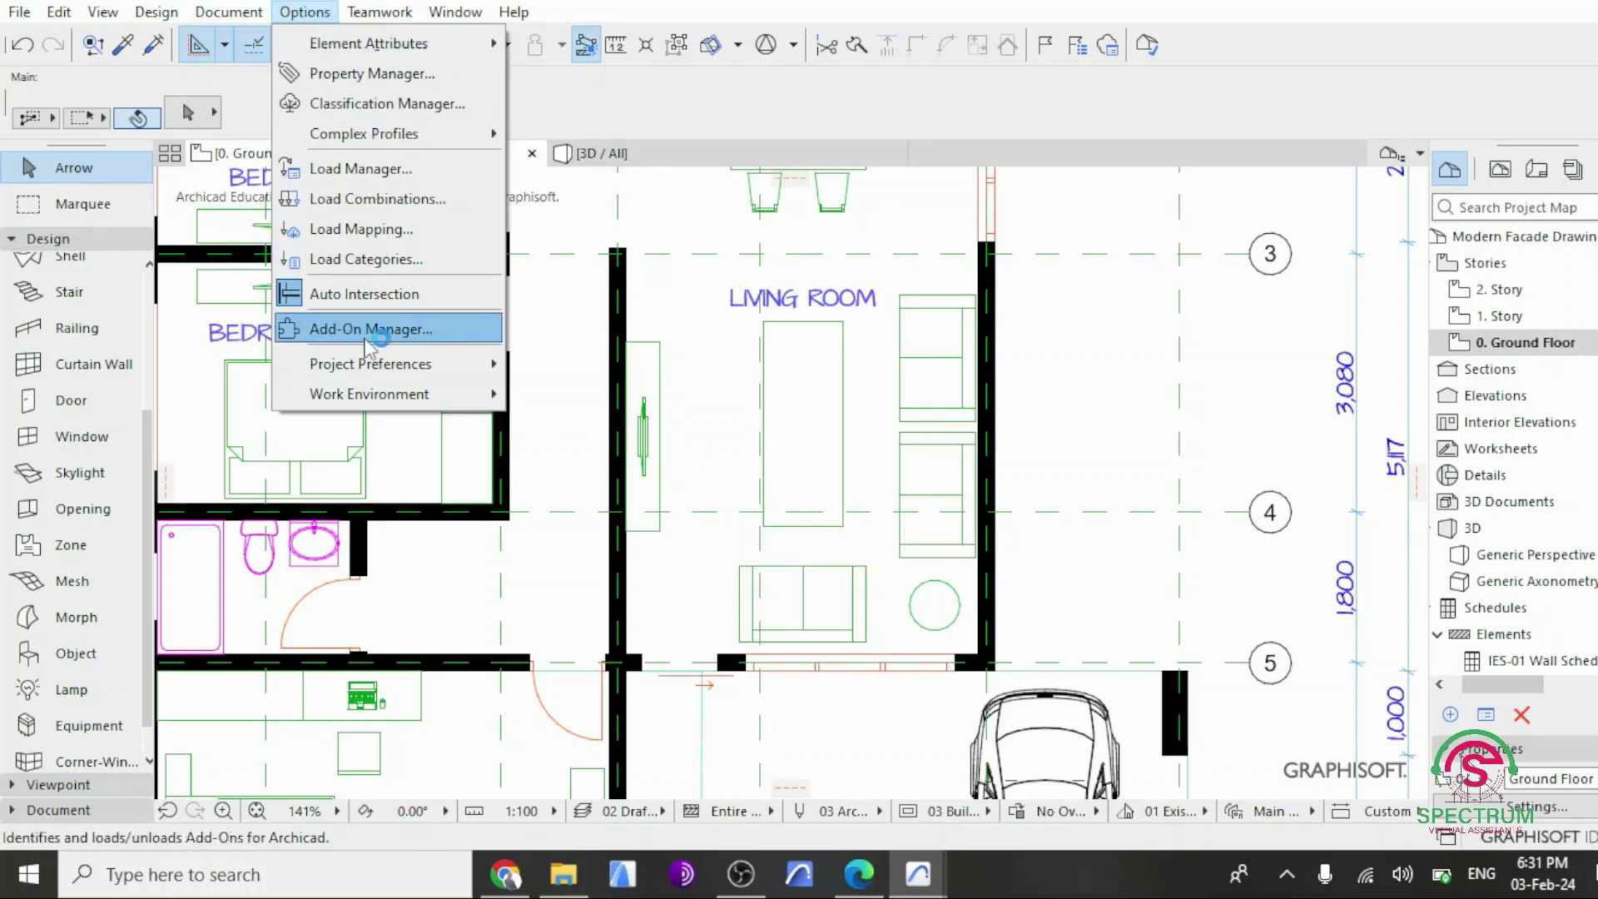
mouse_move(368, 367)
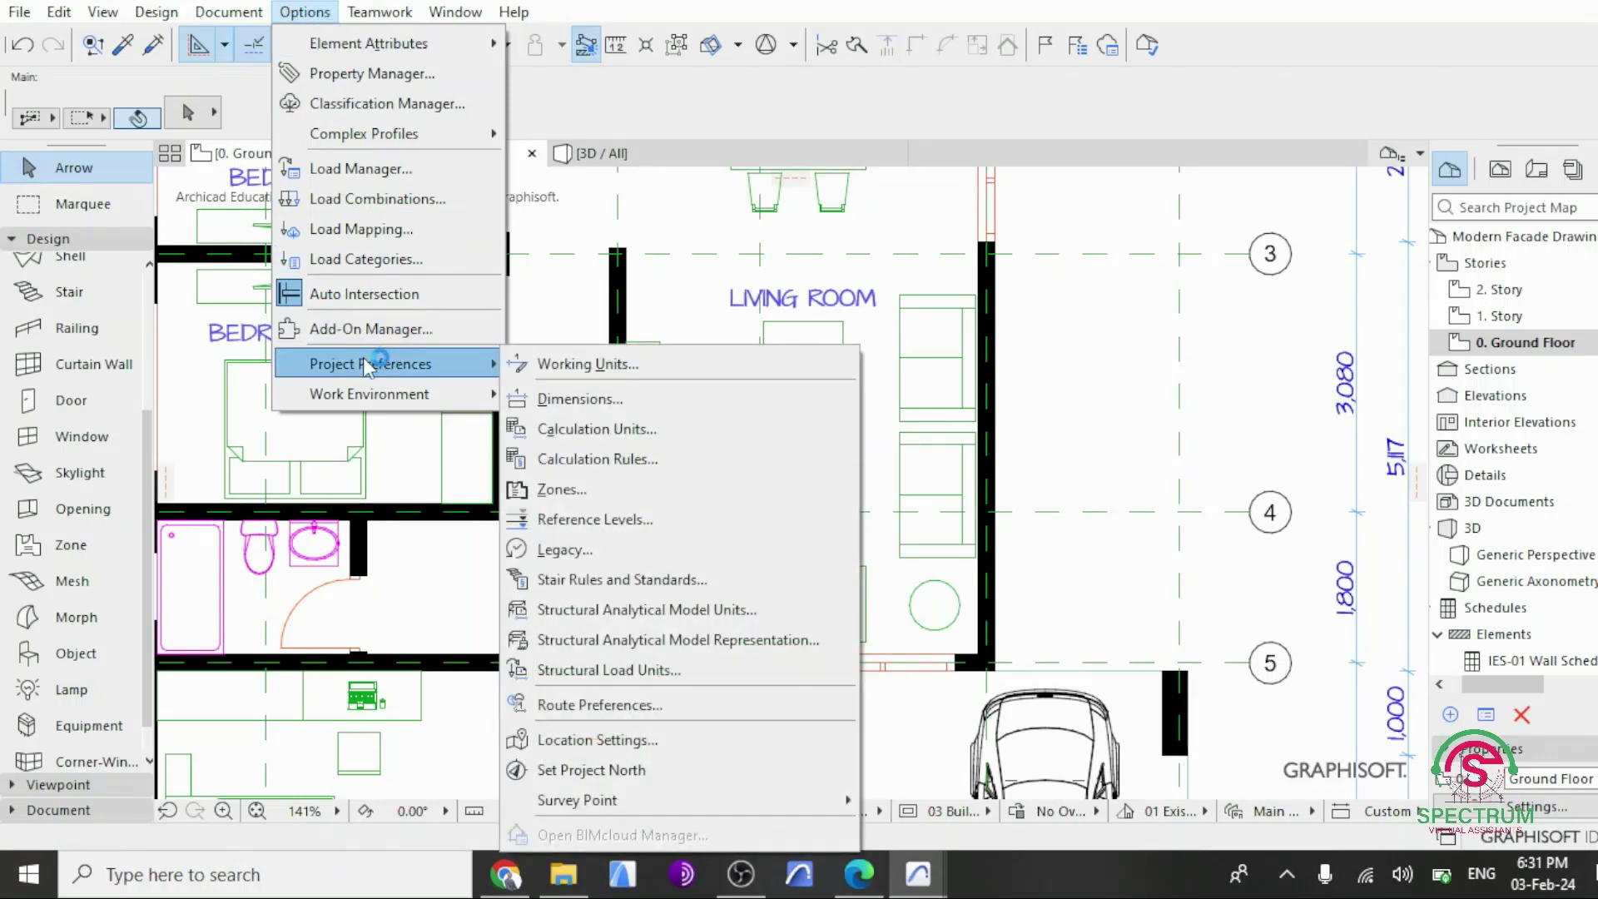
left_click(620, 774)
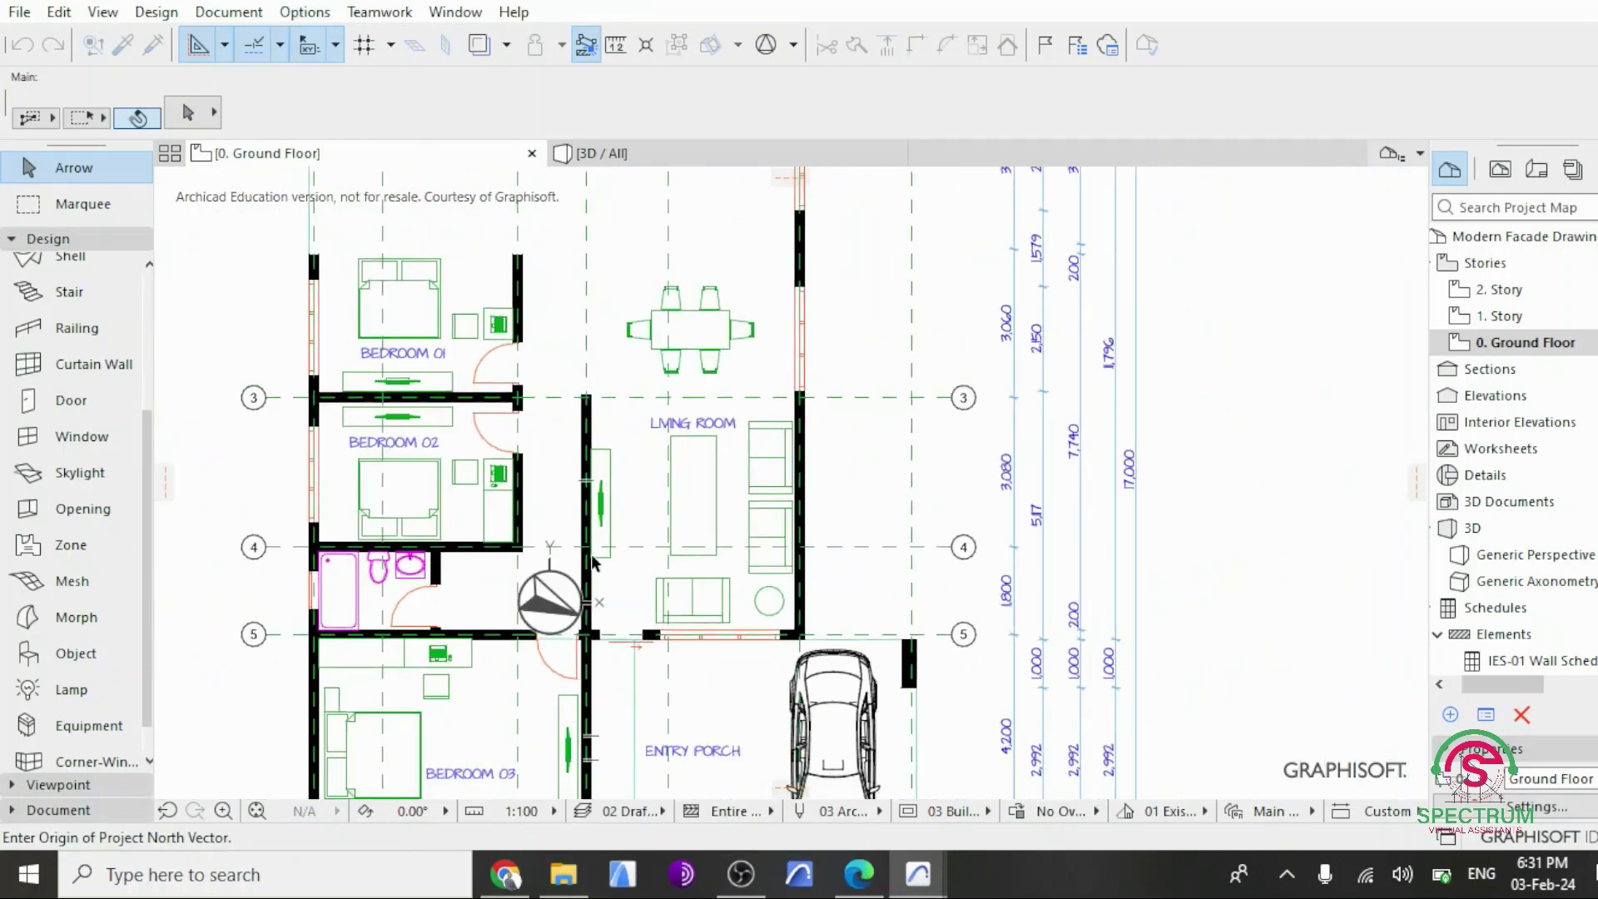
scroll(555, 589, "down", 2)
scroll(1176, 663, "up", 4)
scroll(941, 552, "up", 2)
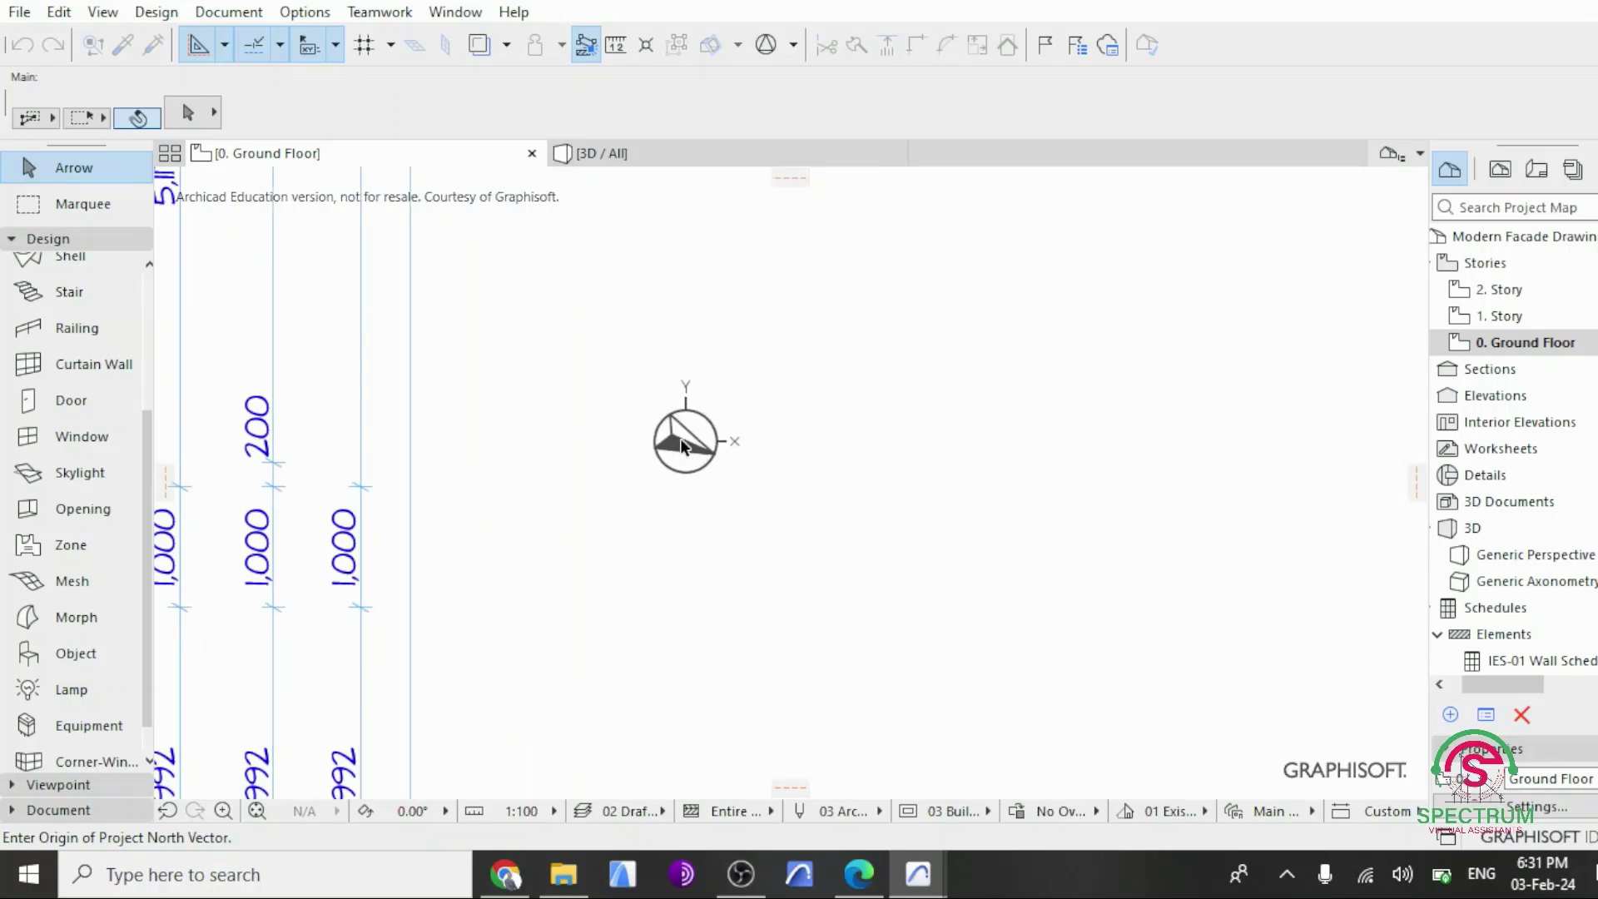
left_click(677, 434)
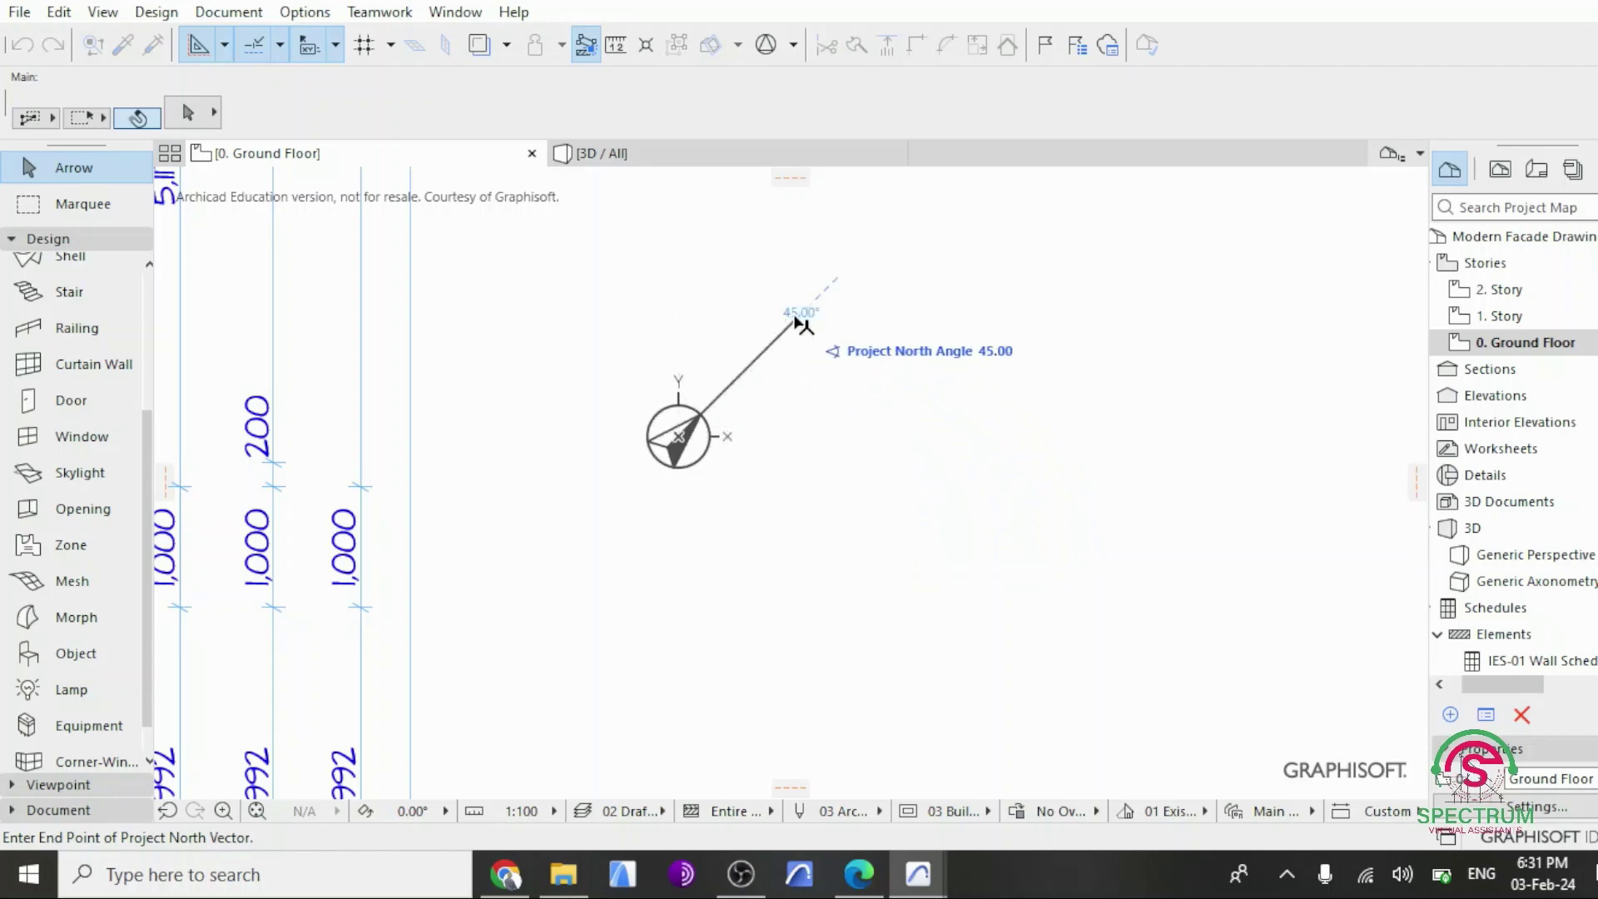
type("45")
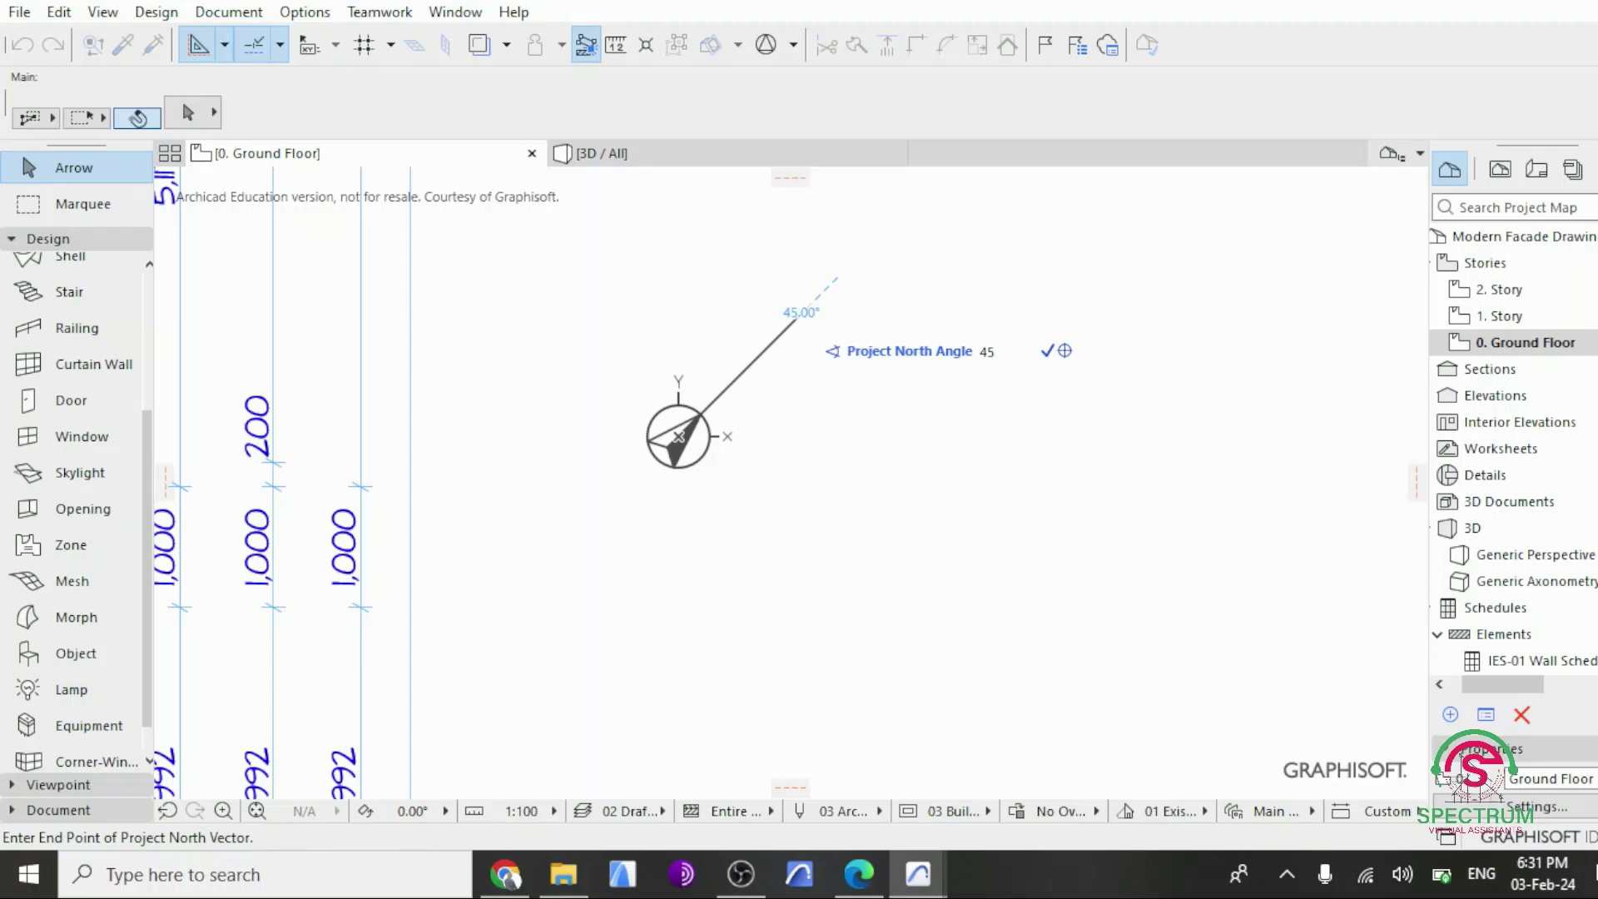
key("Return")
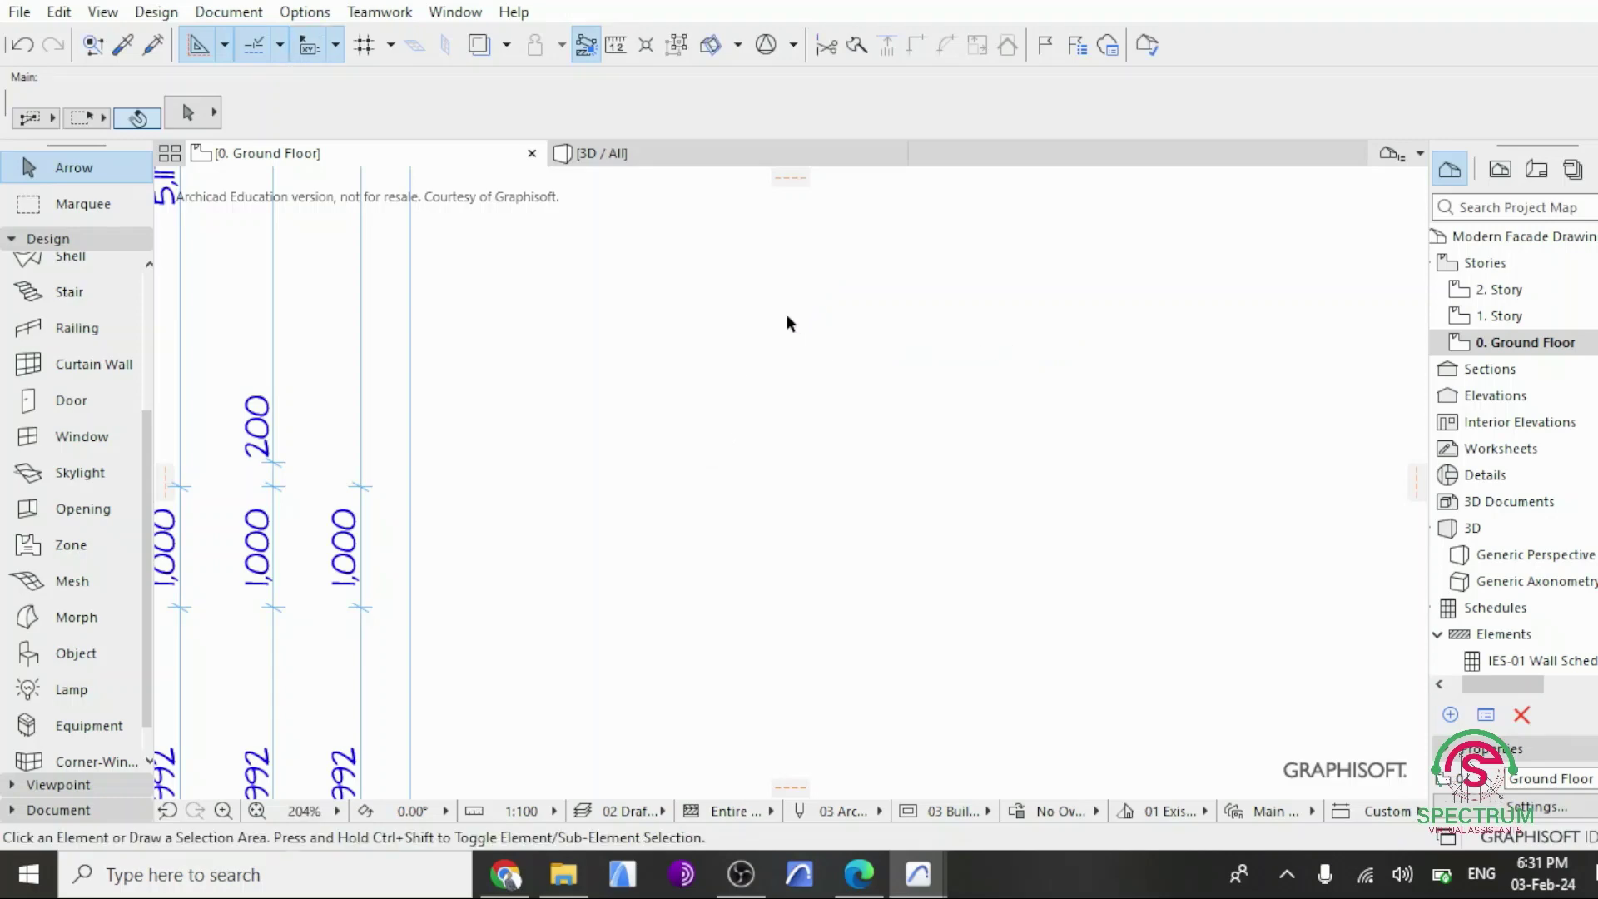
left_click(304, 11)
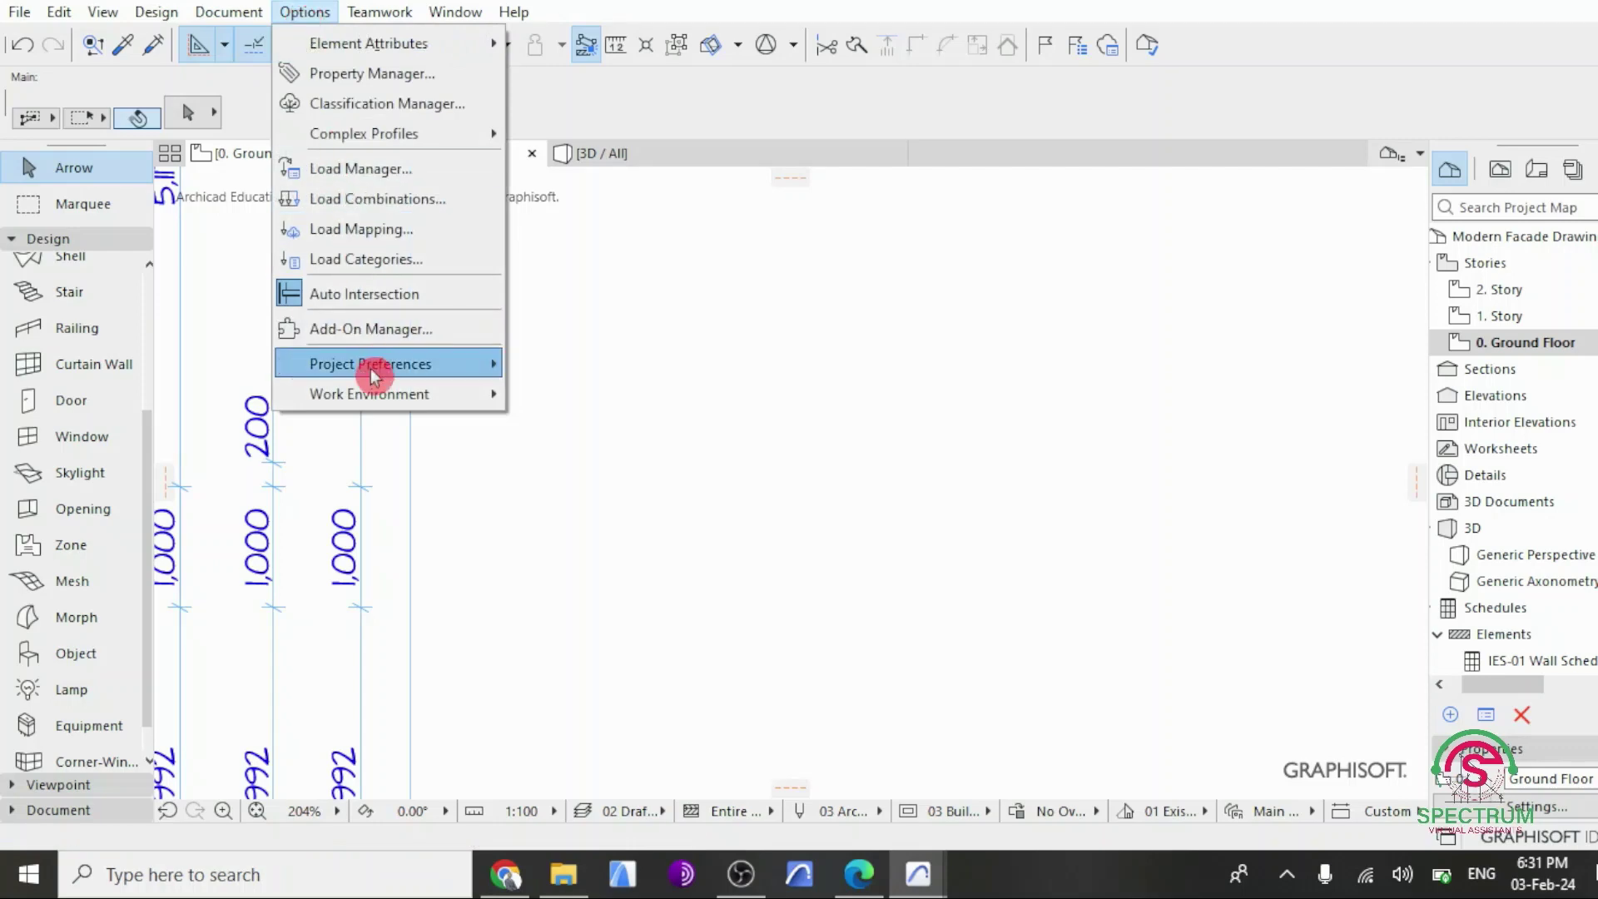
mouse_move(466, 364)
left_click(641, 771)
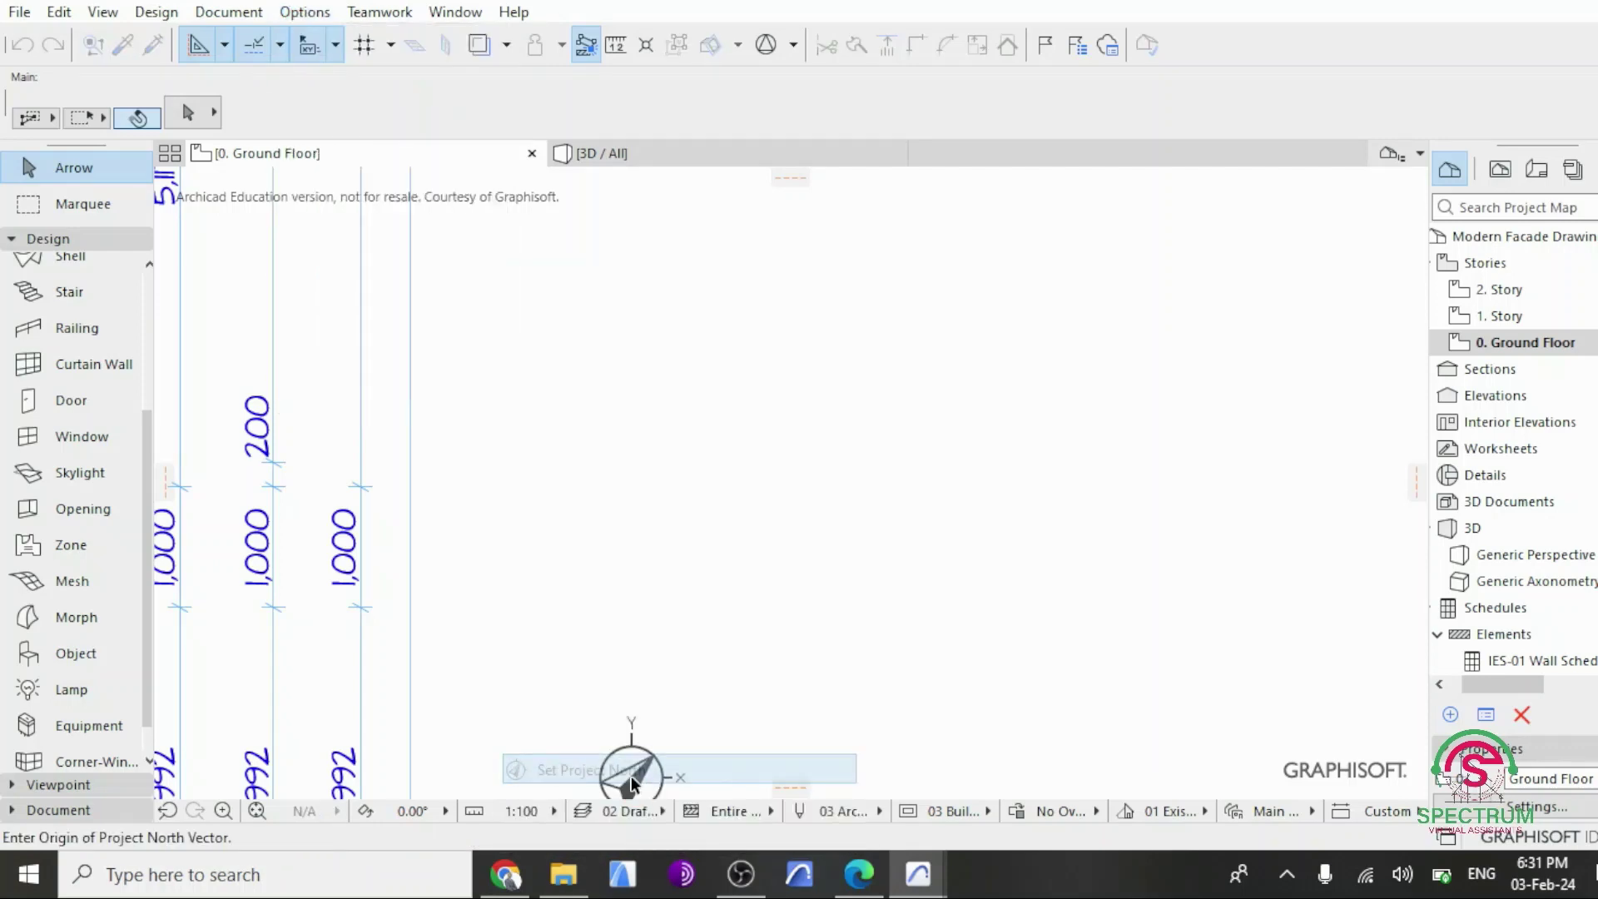
left_click(885, 503)
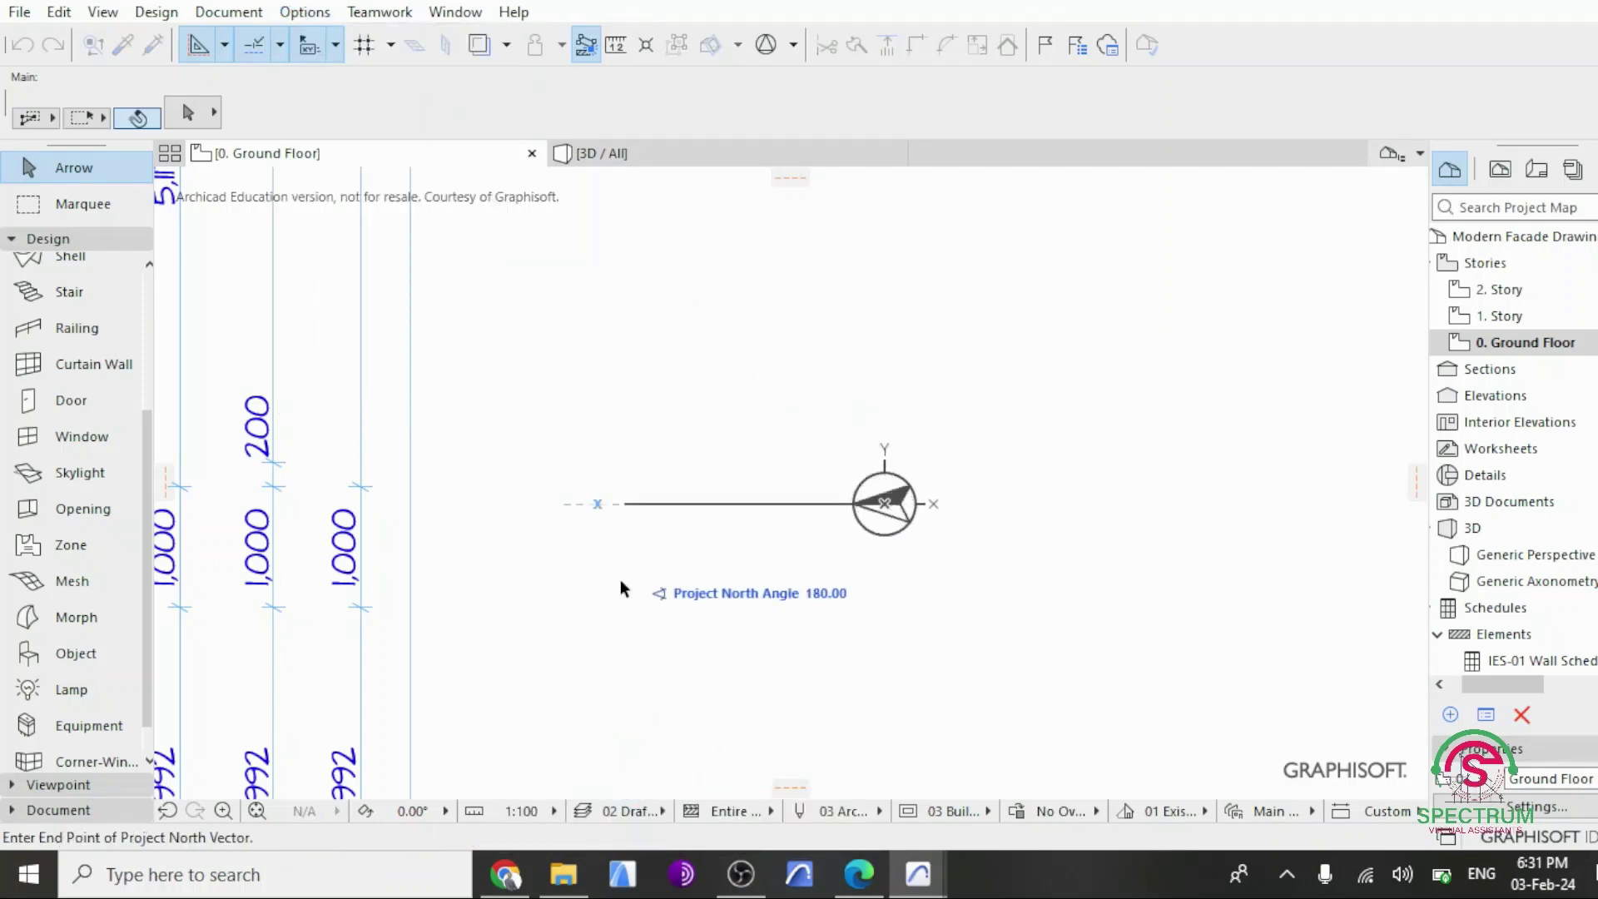
left_click(901, 398)
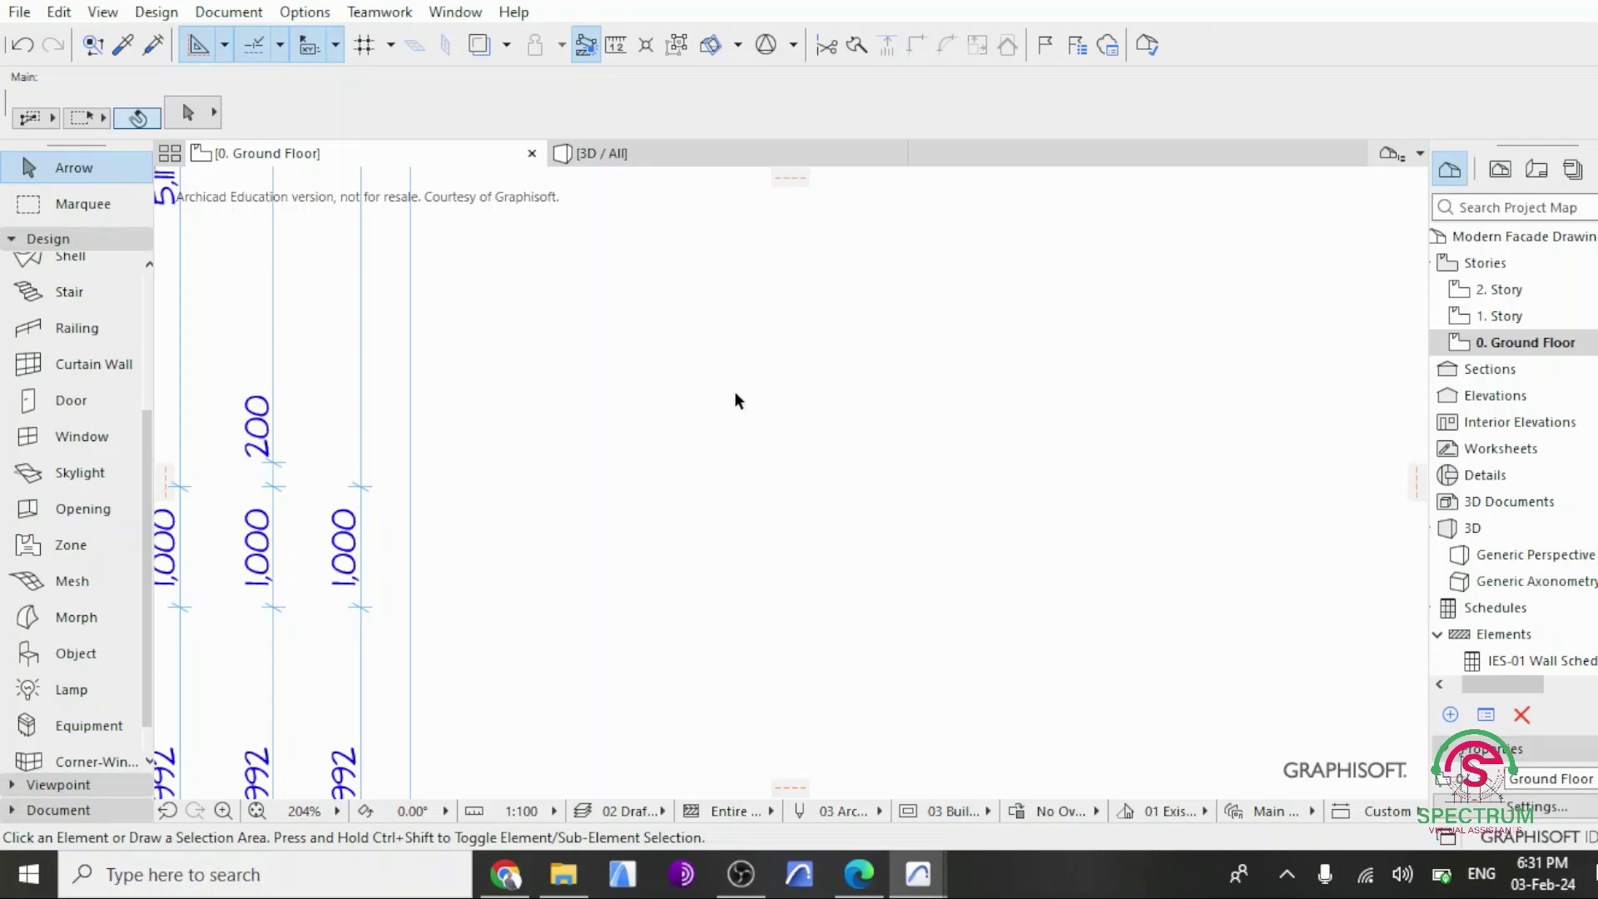
Step: Open Location Settings from Project Preferences and move the dialog to the left
left_click(317, 15)
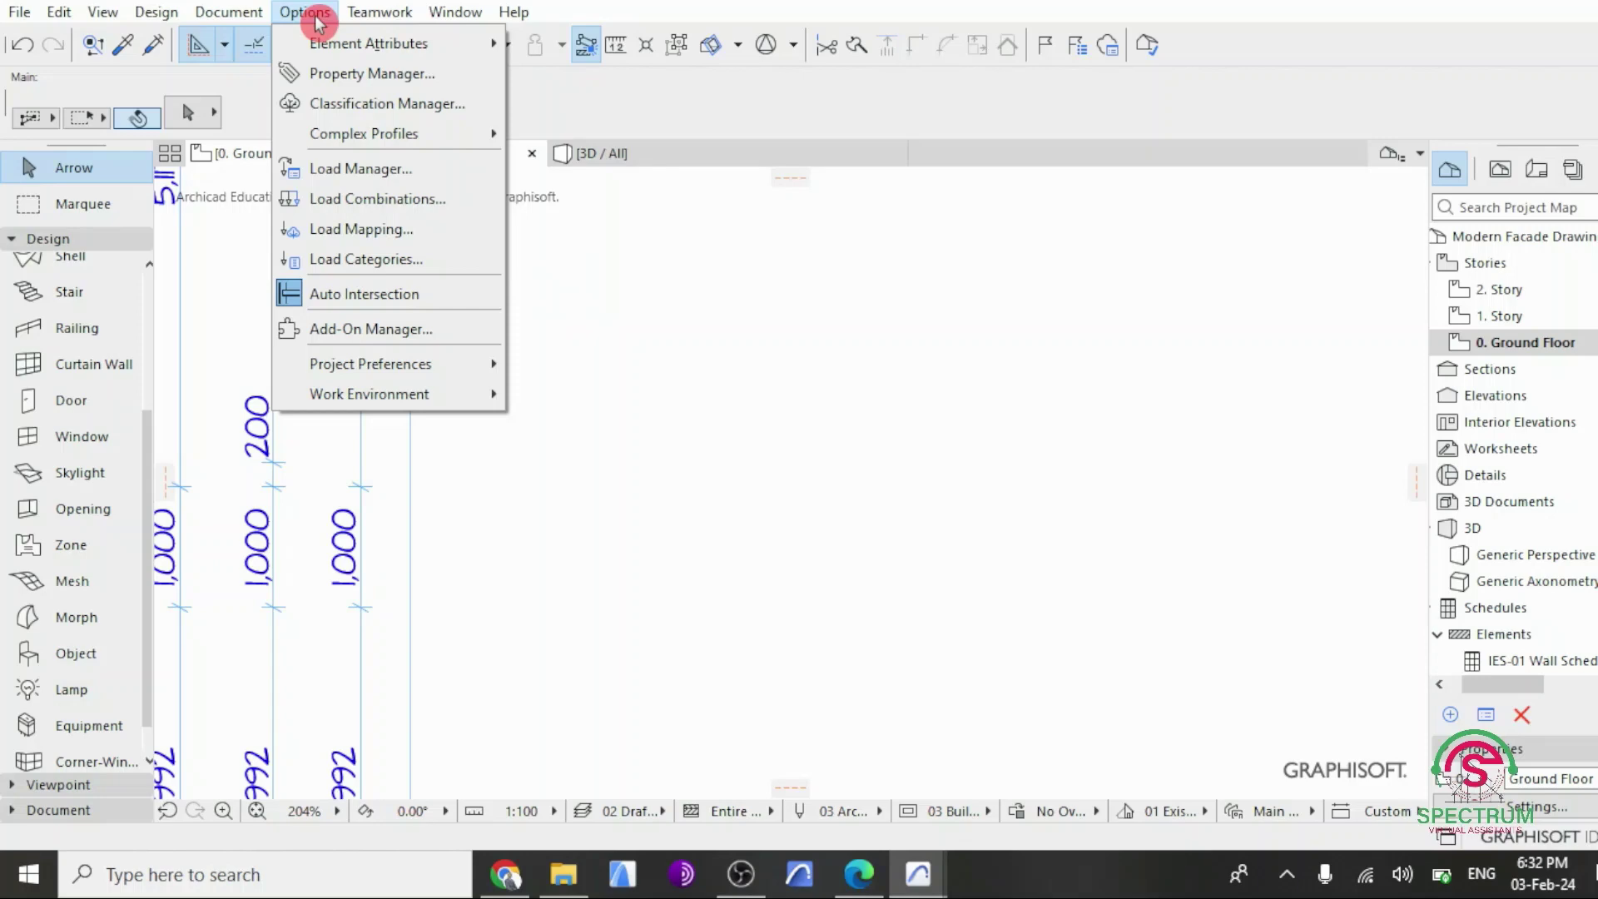
mouse_move(362, 370)
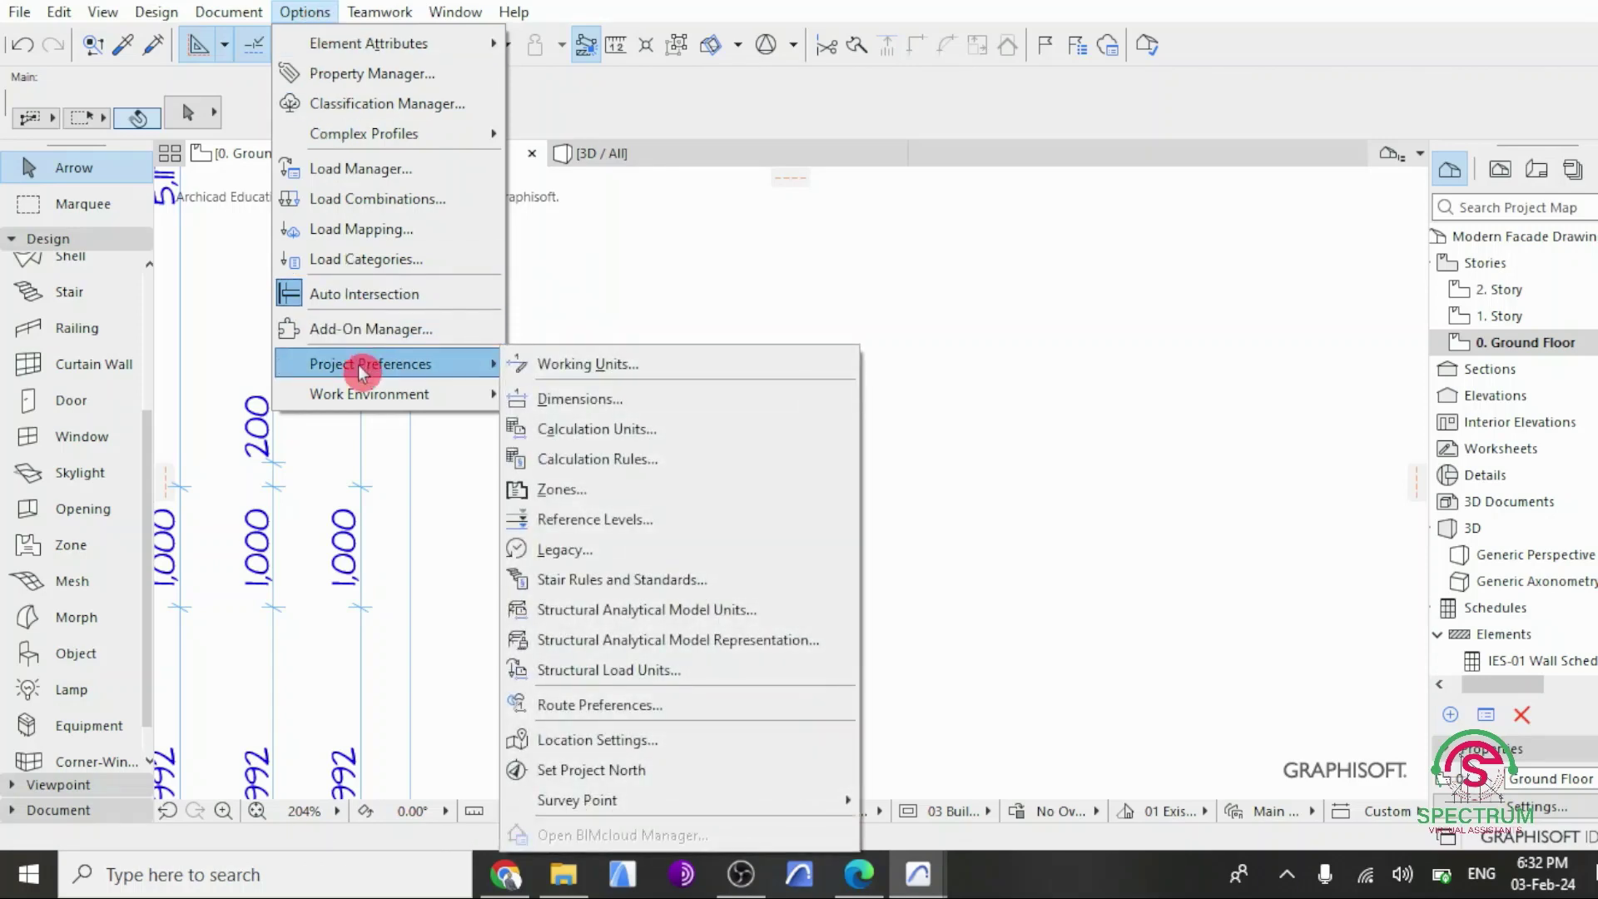
left_click(684, 740)
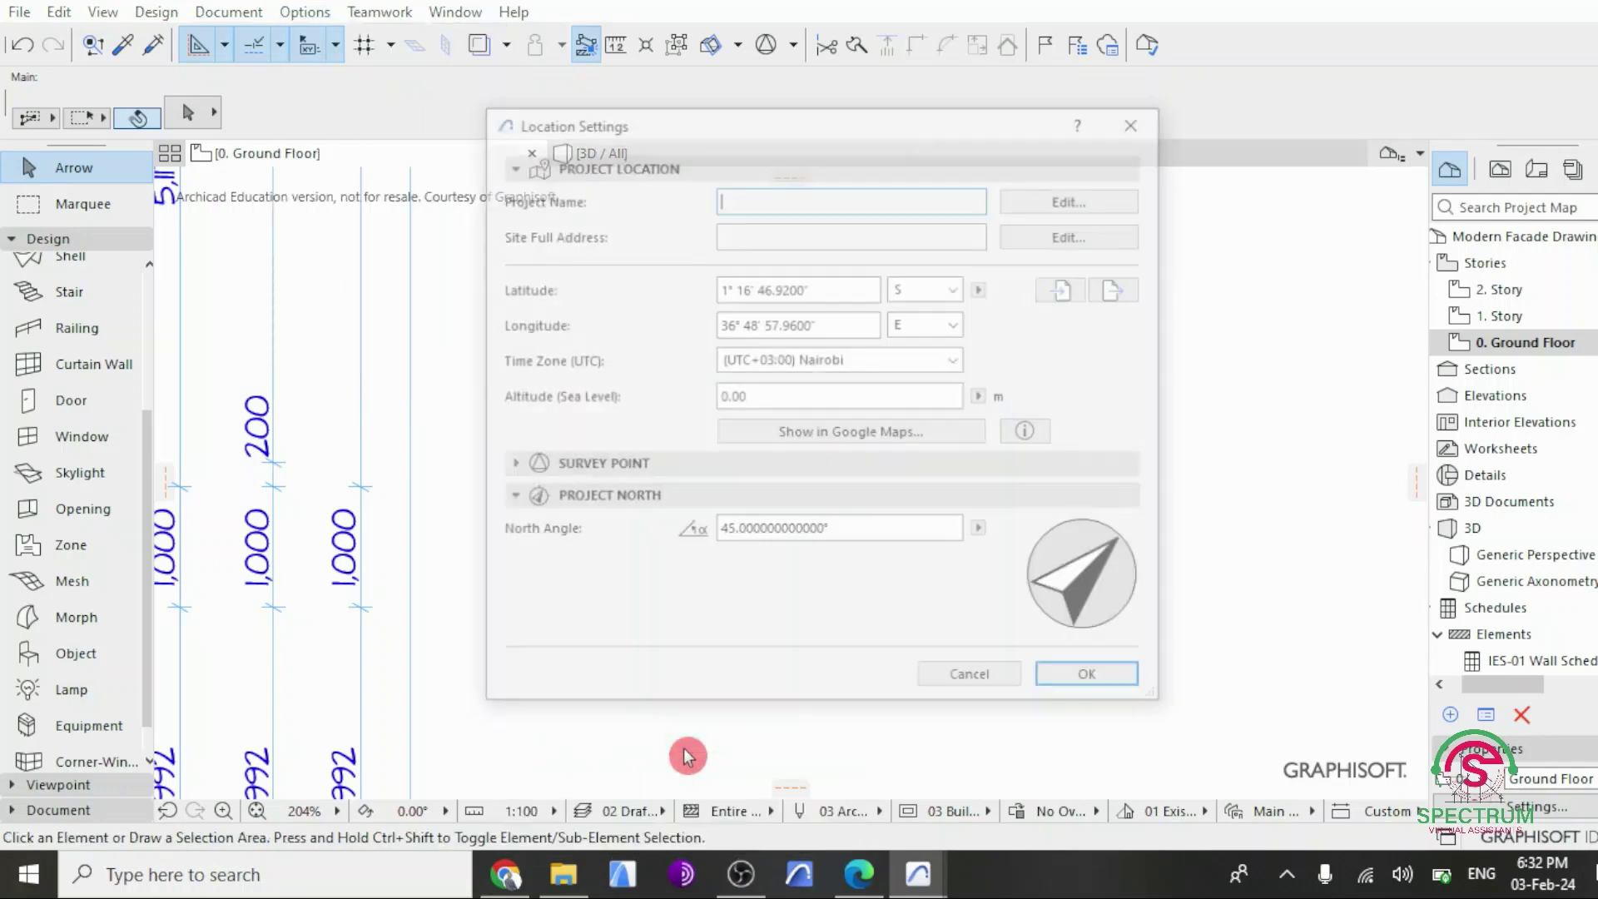
left_click_drag(782, 133, 404, 157)
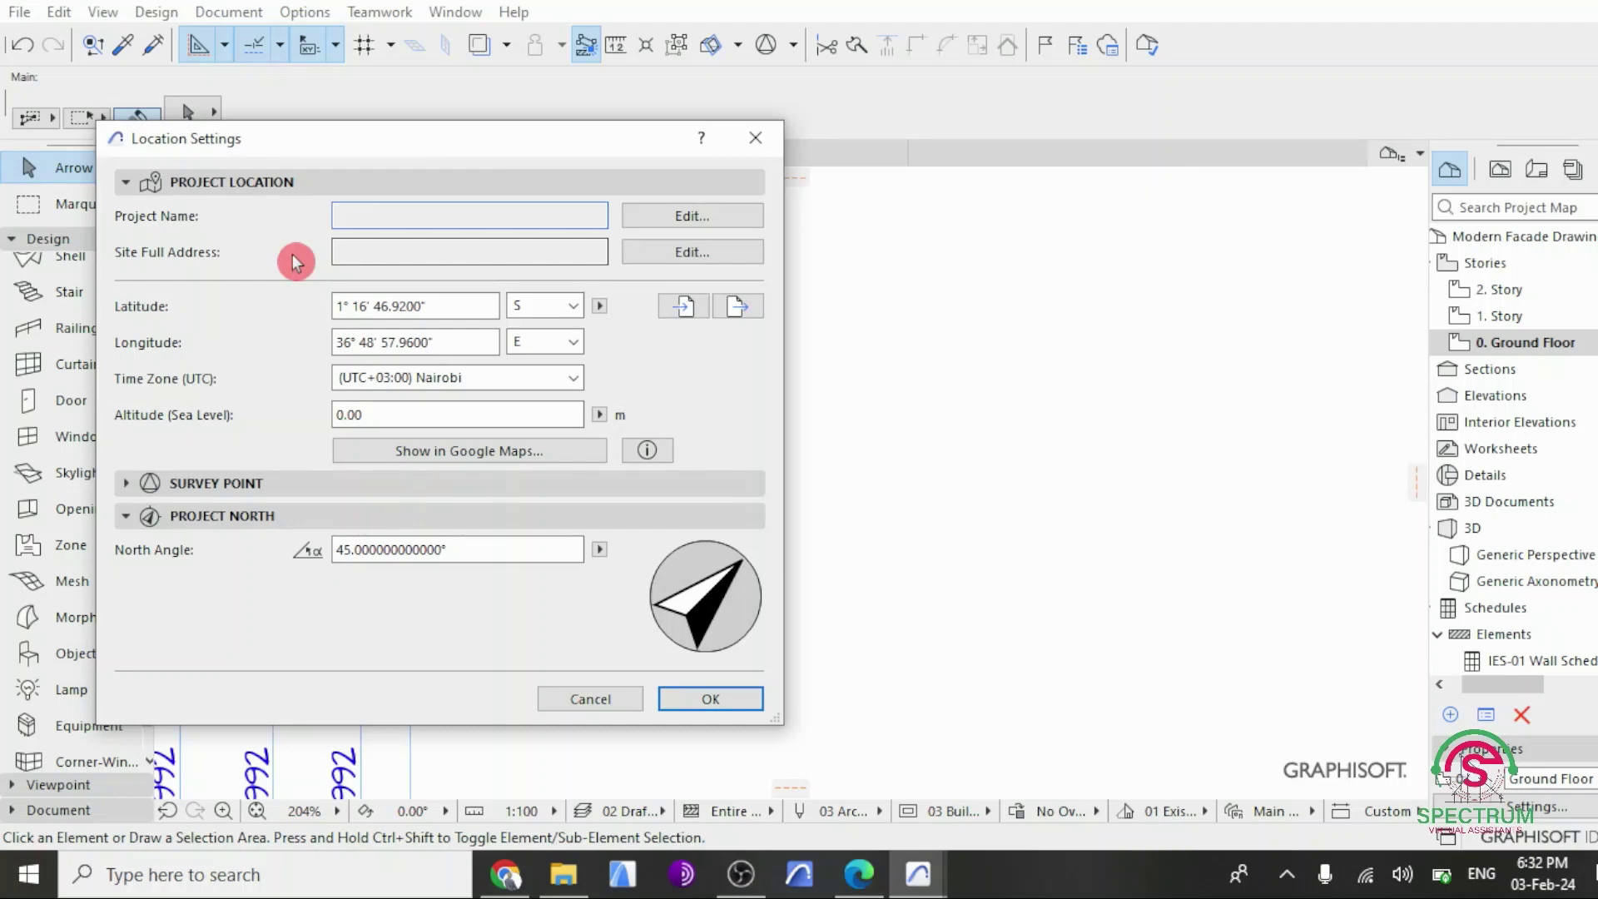
Step: Click into the Project Name and Site Full Address fields and collapse Project North
left_click(339, 218)
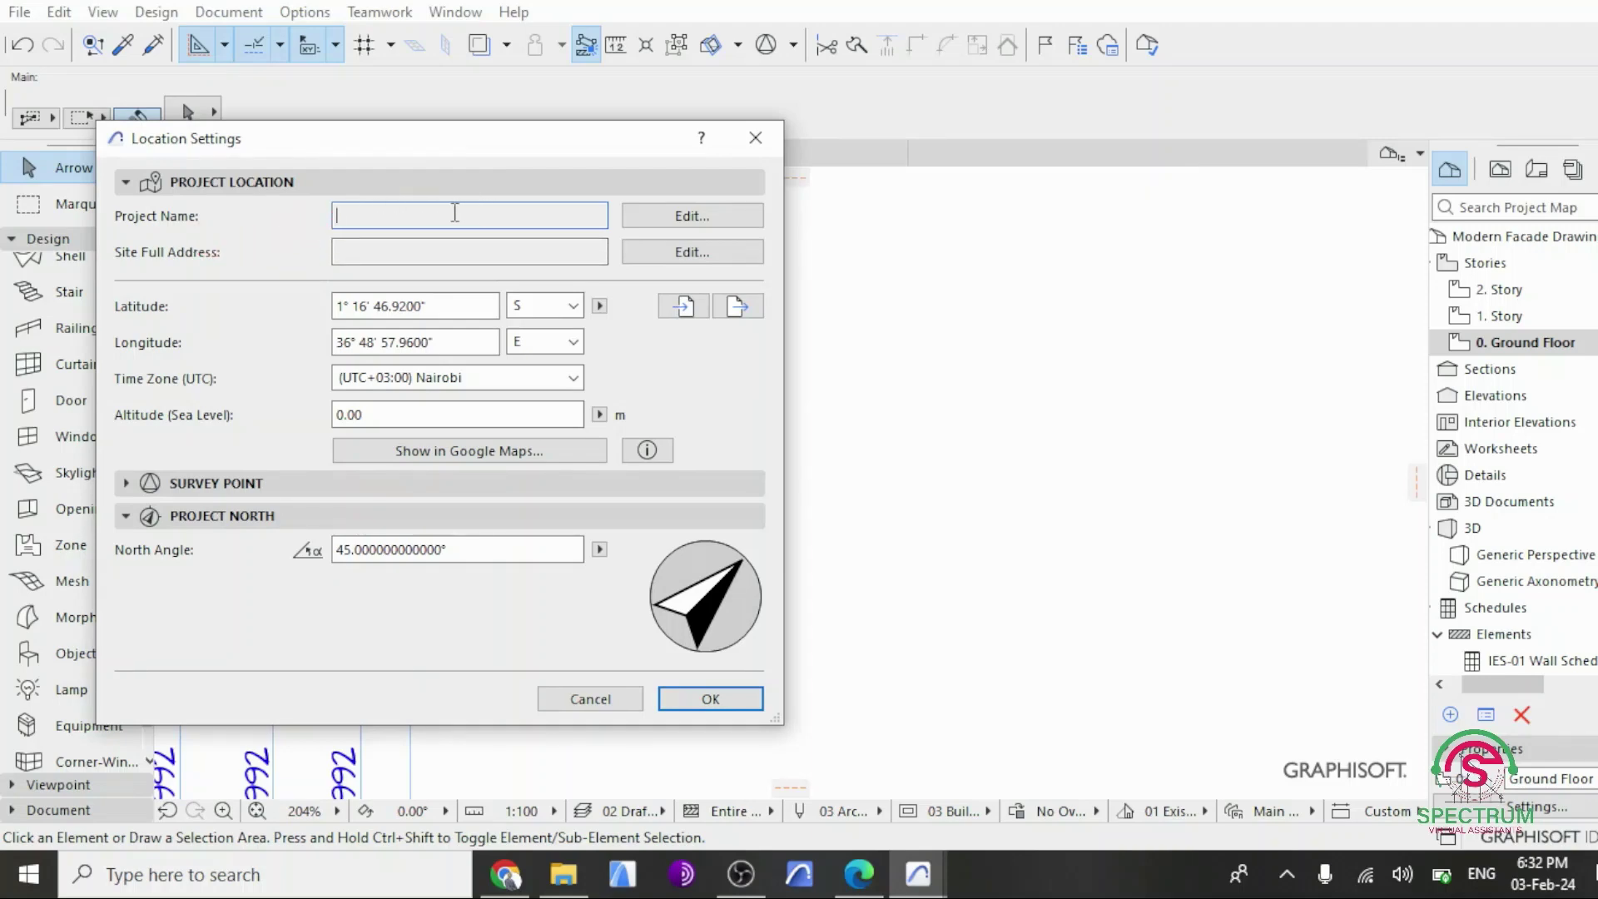
left_click(371, 233)
left_click(361, 249)
left_click(279, 514)
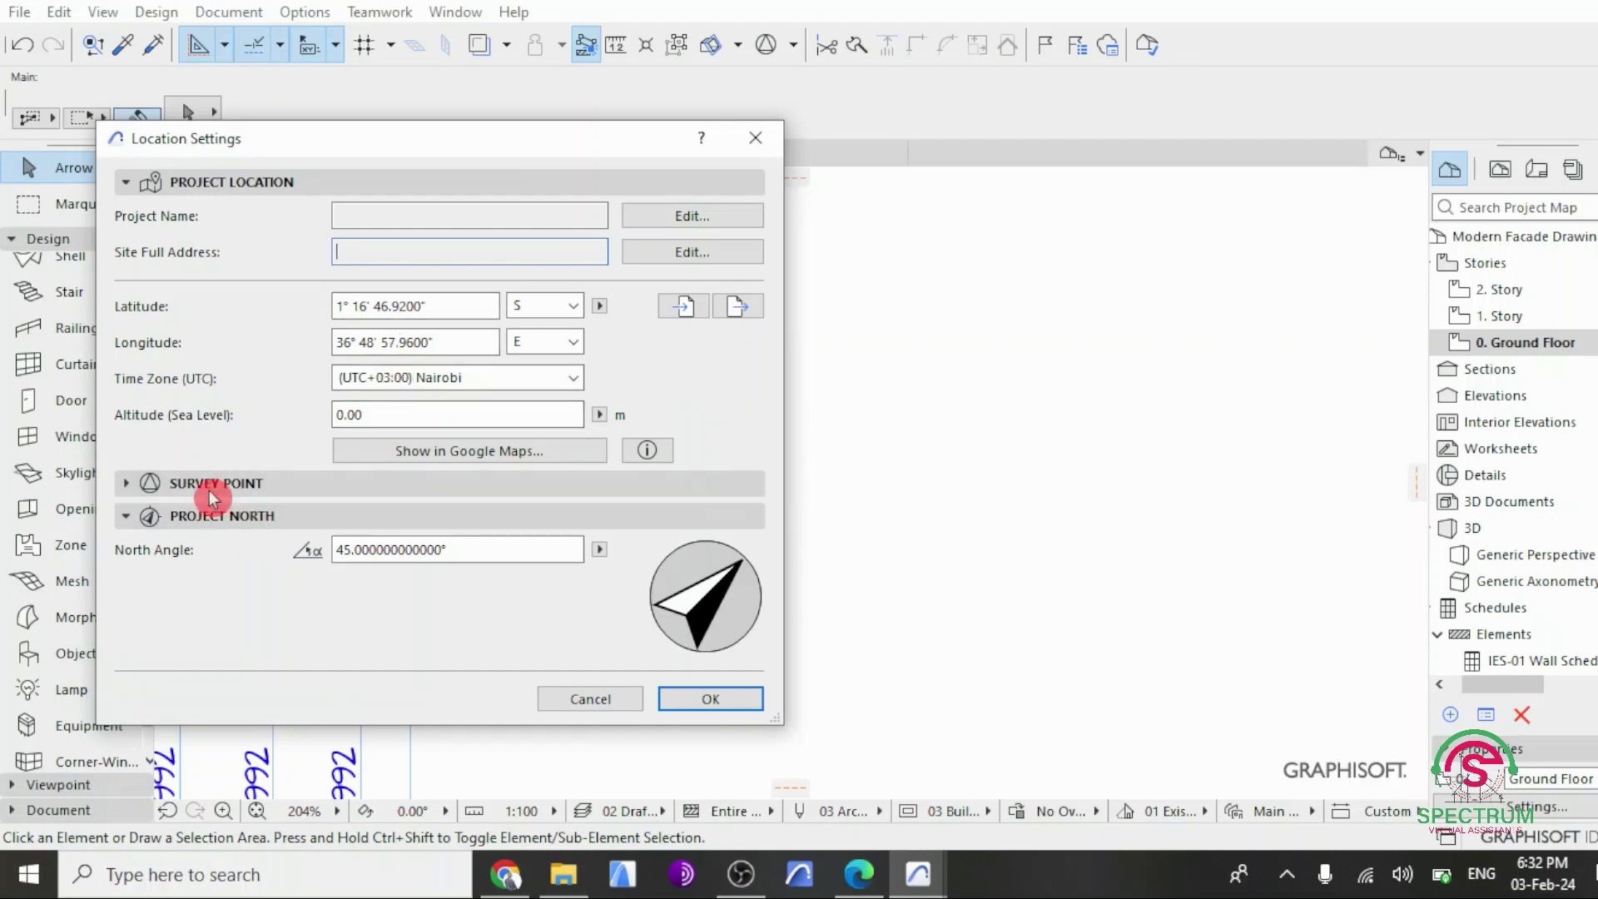
Step: Expand the Project Location section of the Location Settings dialog
left_click(213, 484)
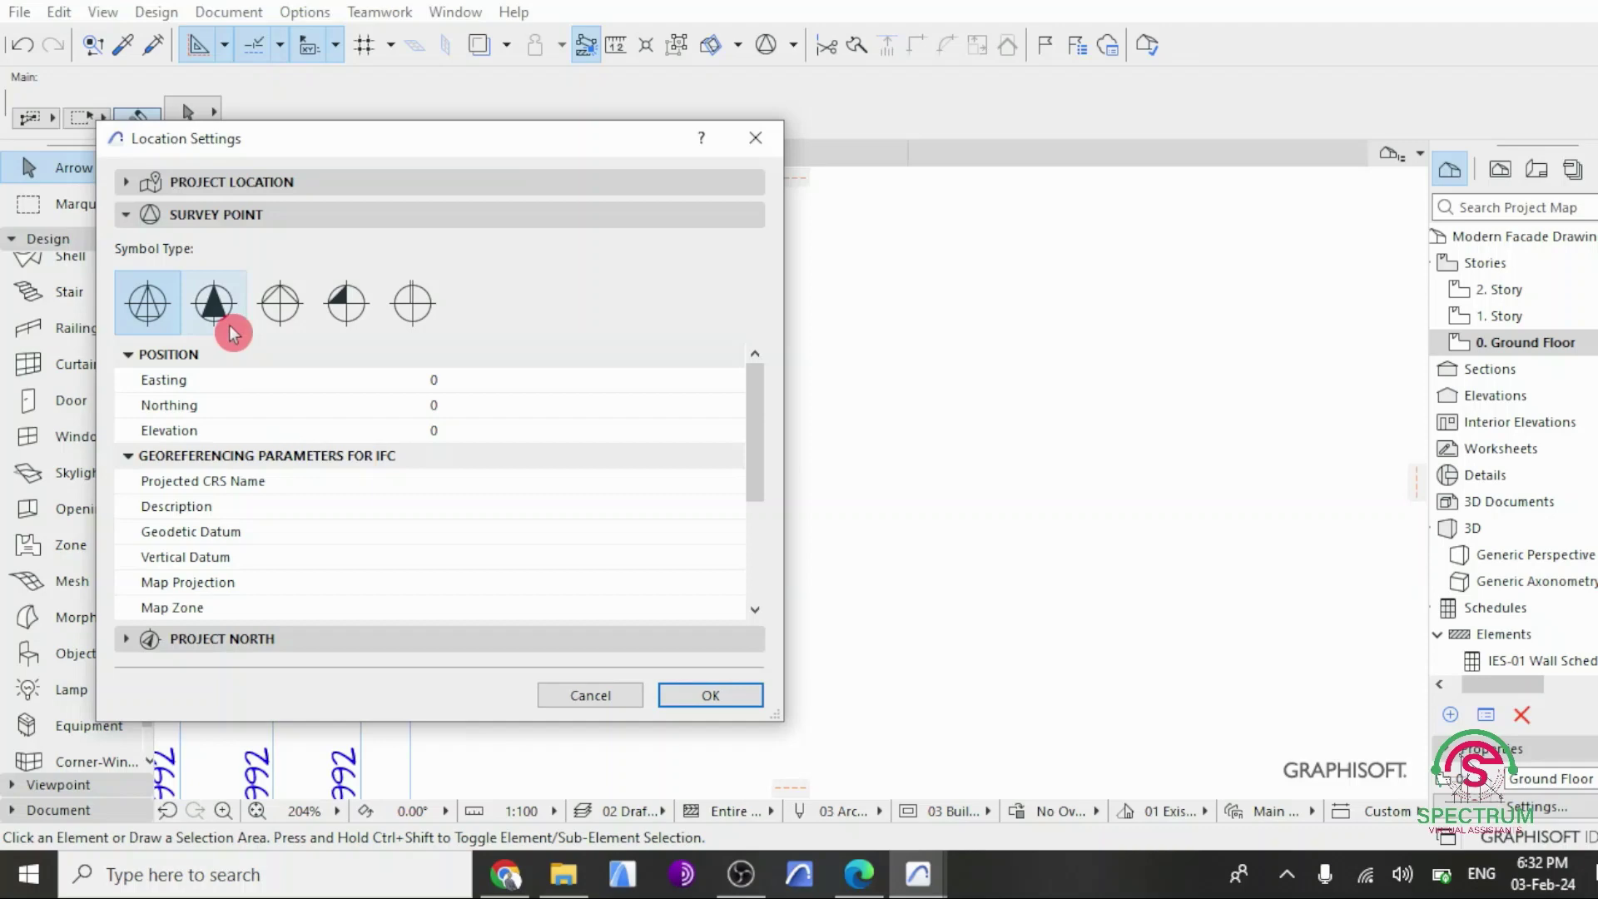
left_click(133, 218)
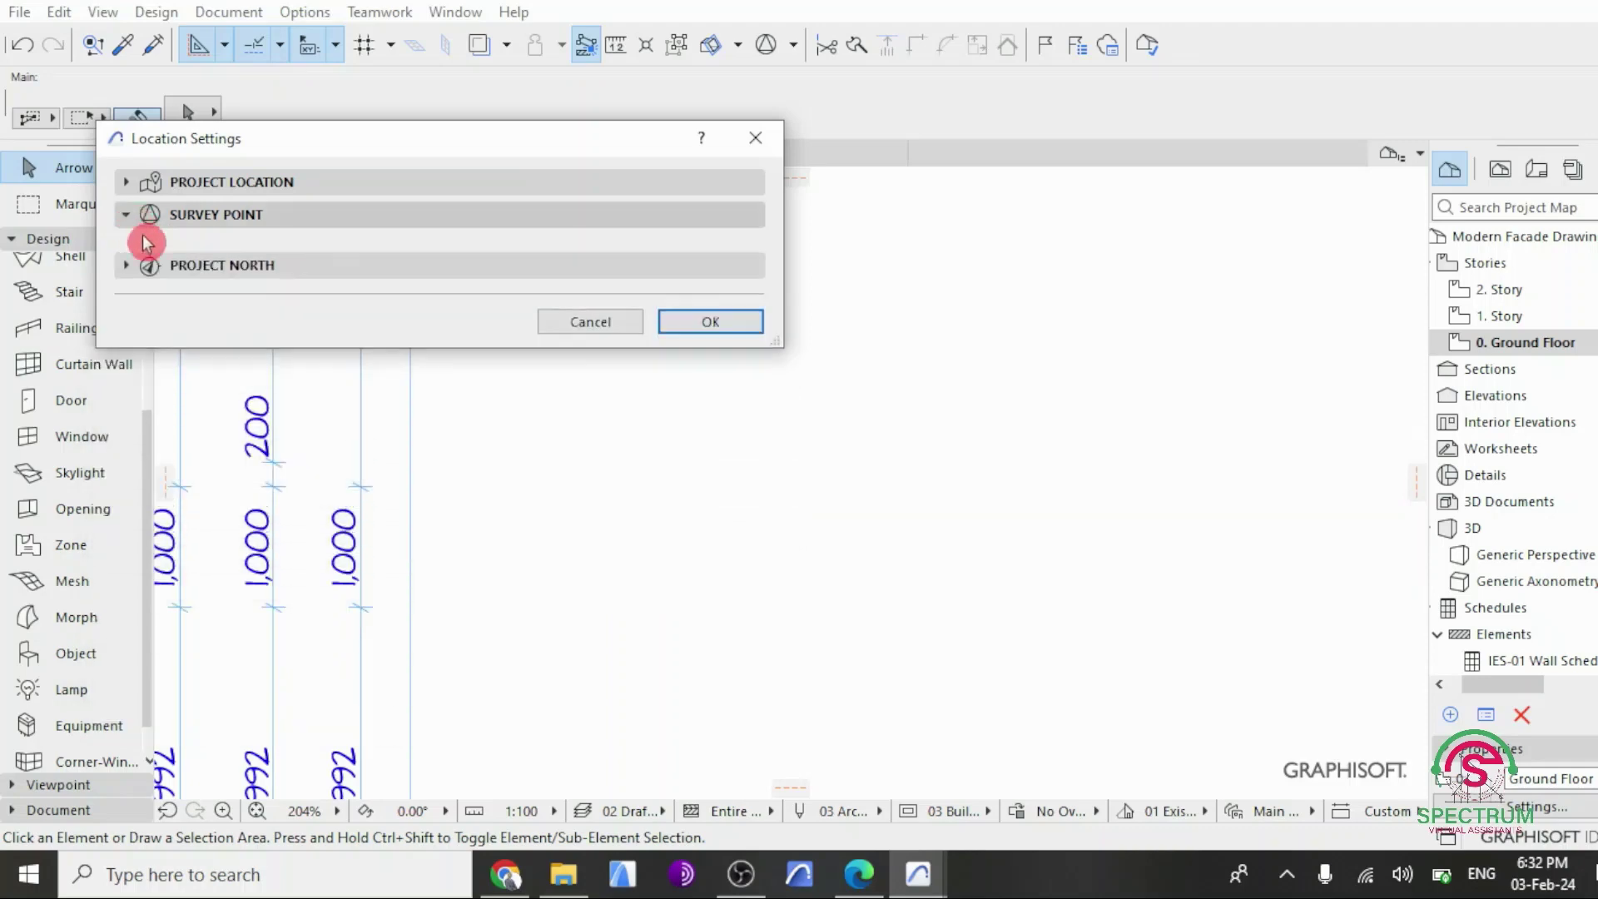
left_click(138, 248)
left_click(133, 246)
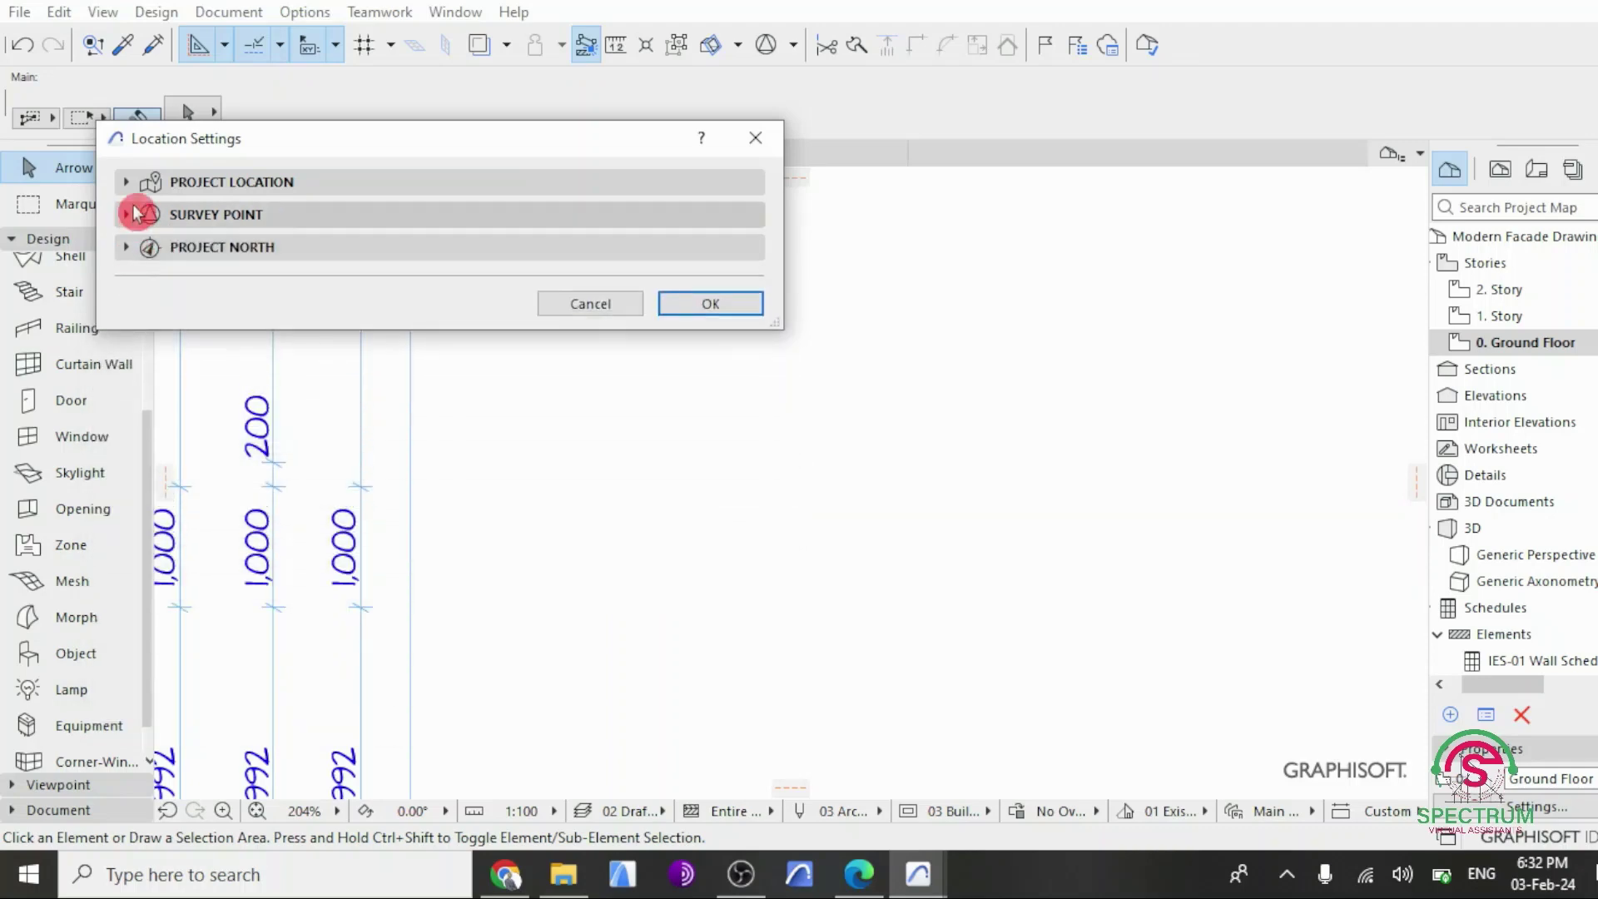
left_click(137, 185)
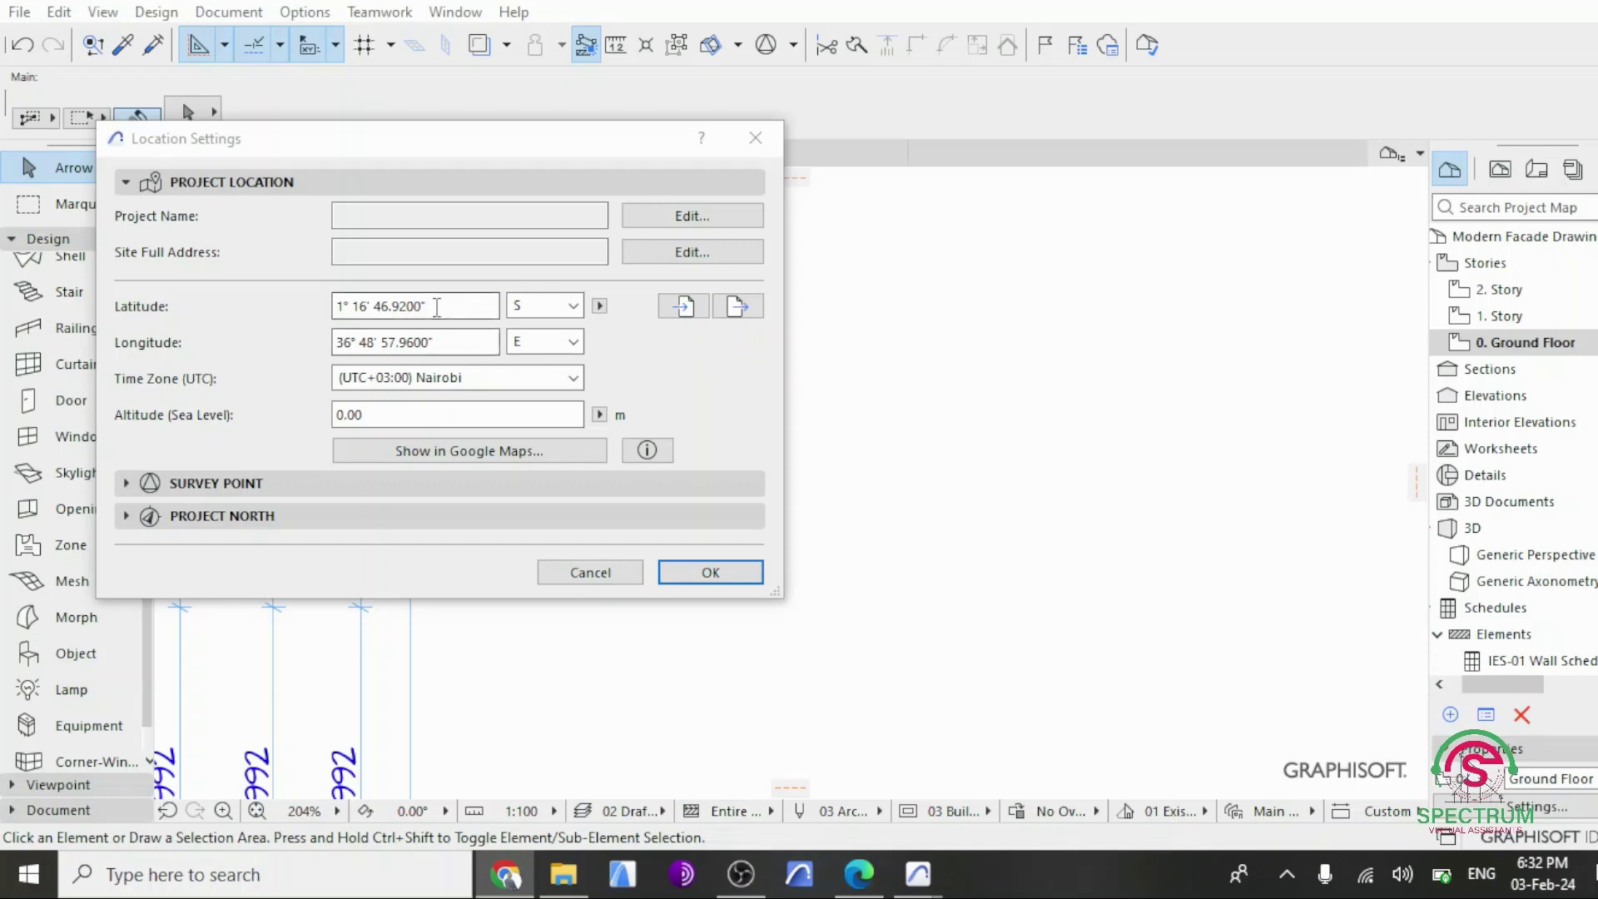
Step: Enter latitude 1.2797 so it converts to 1° 16' 46.92" S
key("ctrl+v")
left_click(261, 308)
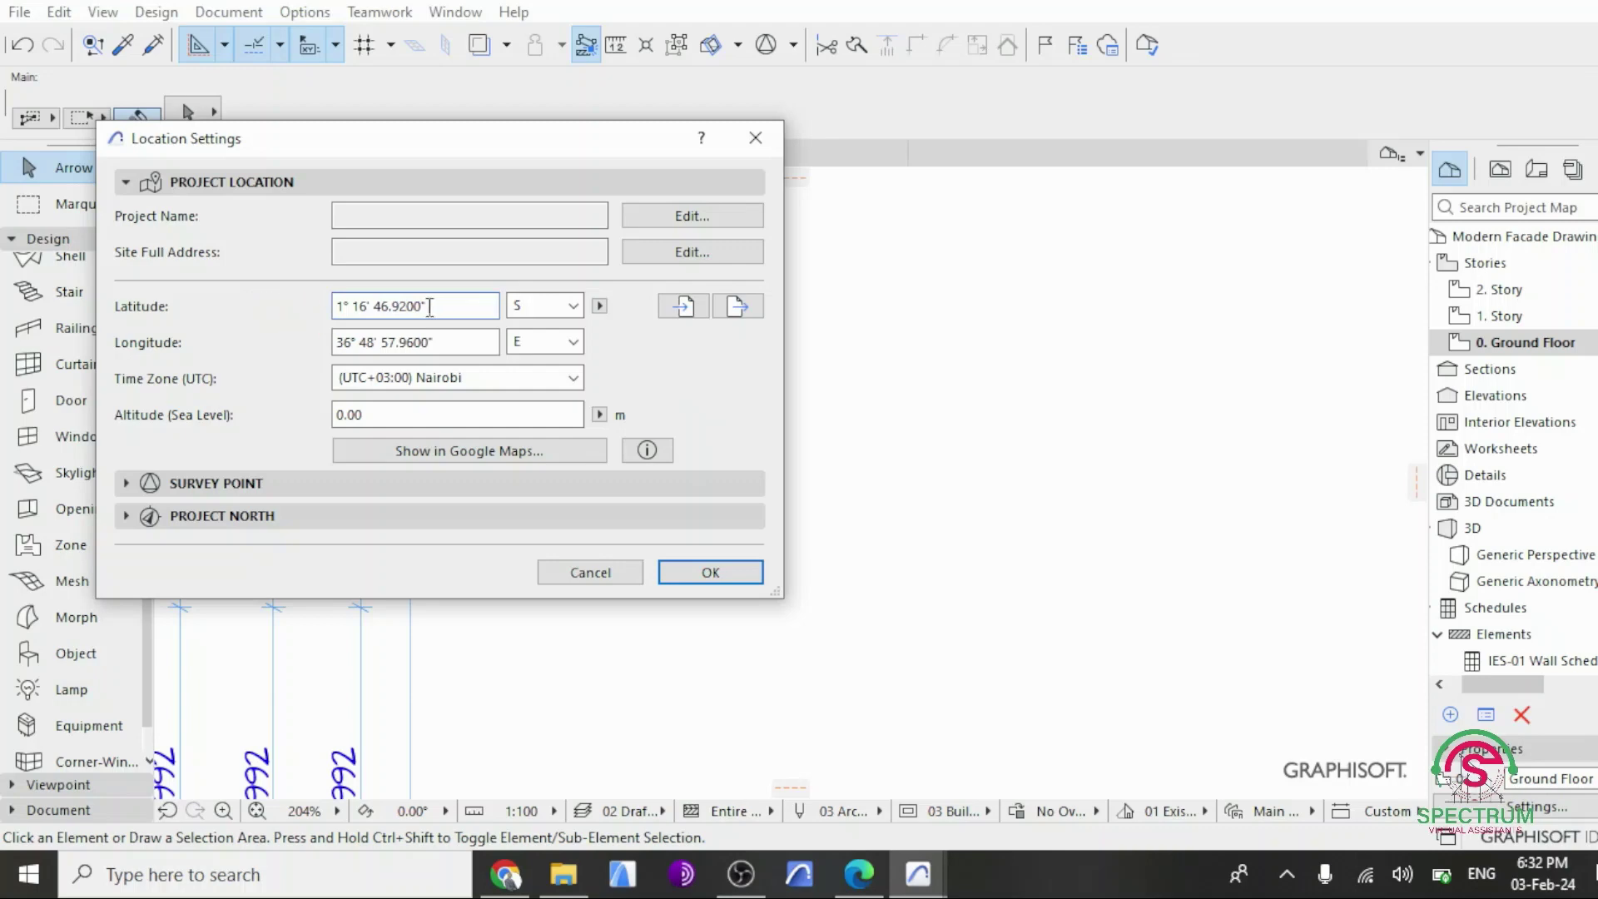
key("ctrl+a")
type("1.2797")
left_click(273, 323)
left_click(137, 334)
type("1.2797")
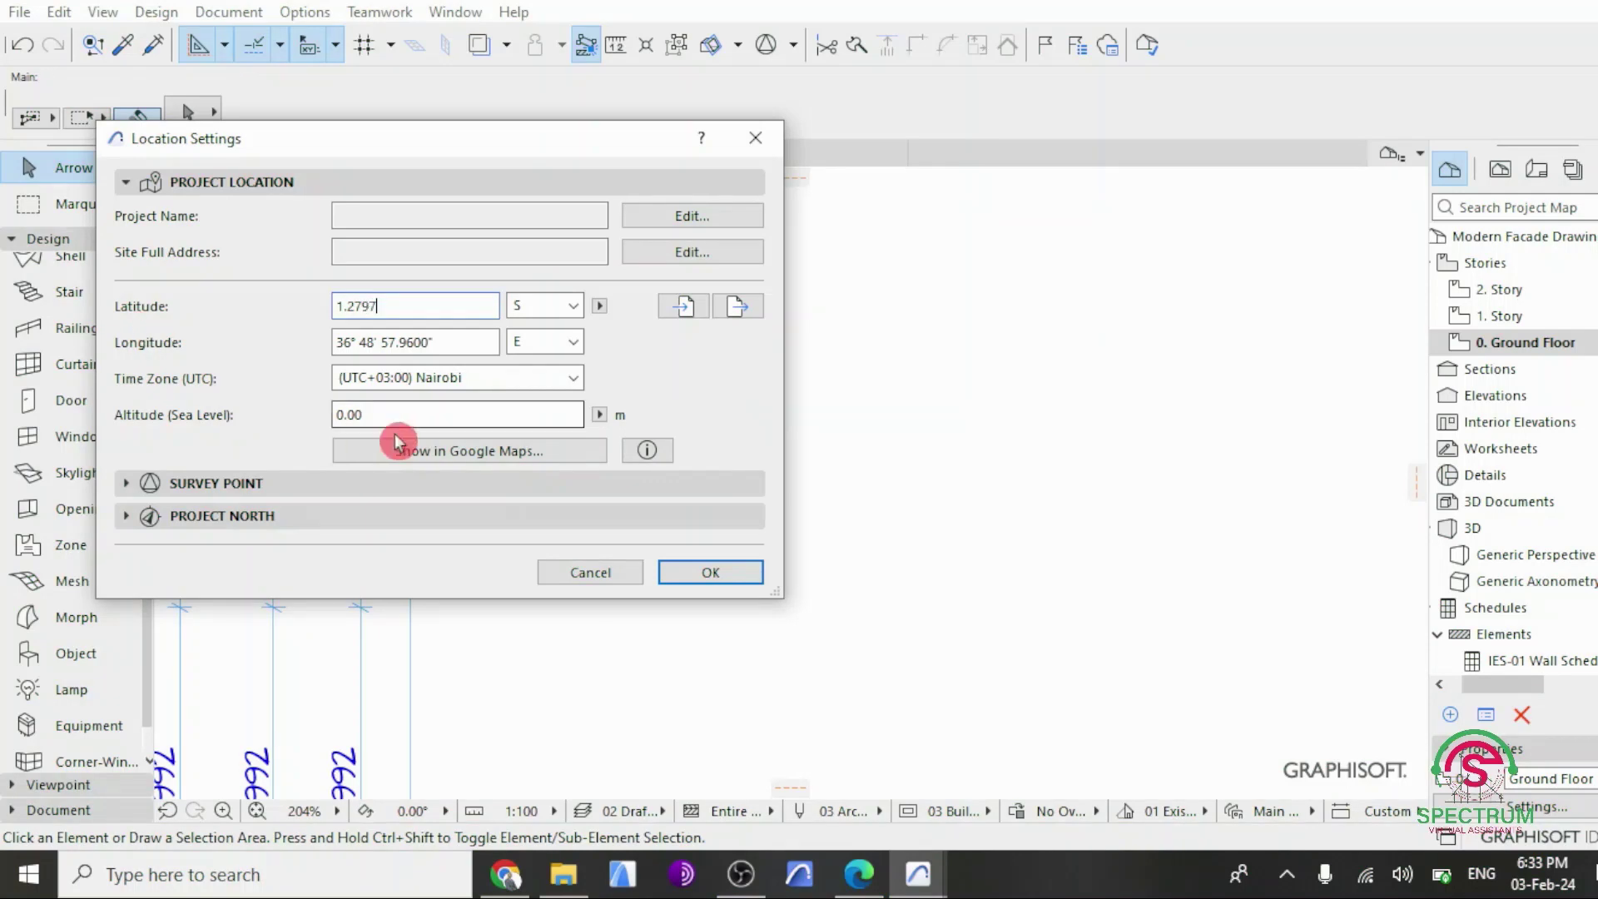
left_click(458, 342)
Step: Paste longitude 36.8161 from the browser, giving 36° 48' 57.96" E
left_click_drag(458, 342, 174, 342)
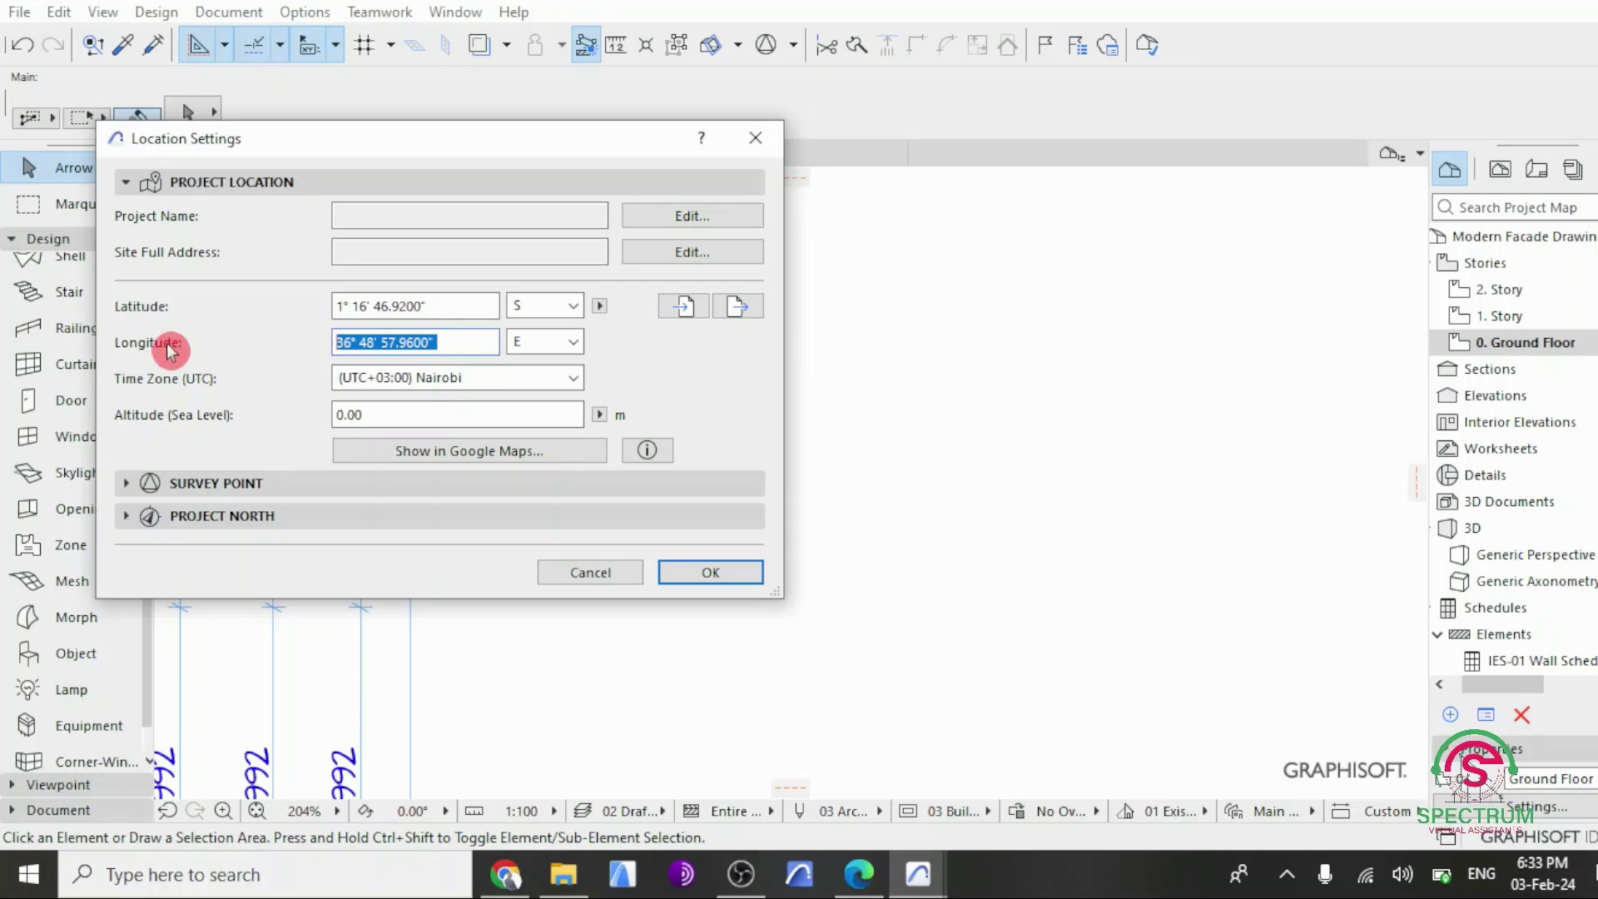
key("alt+Tab")
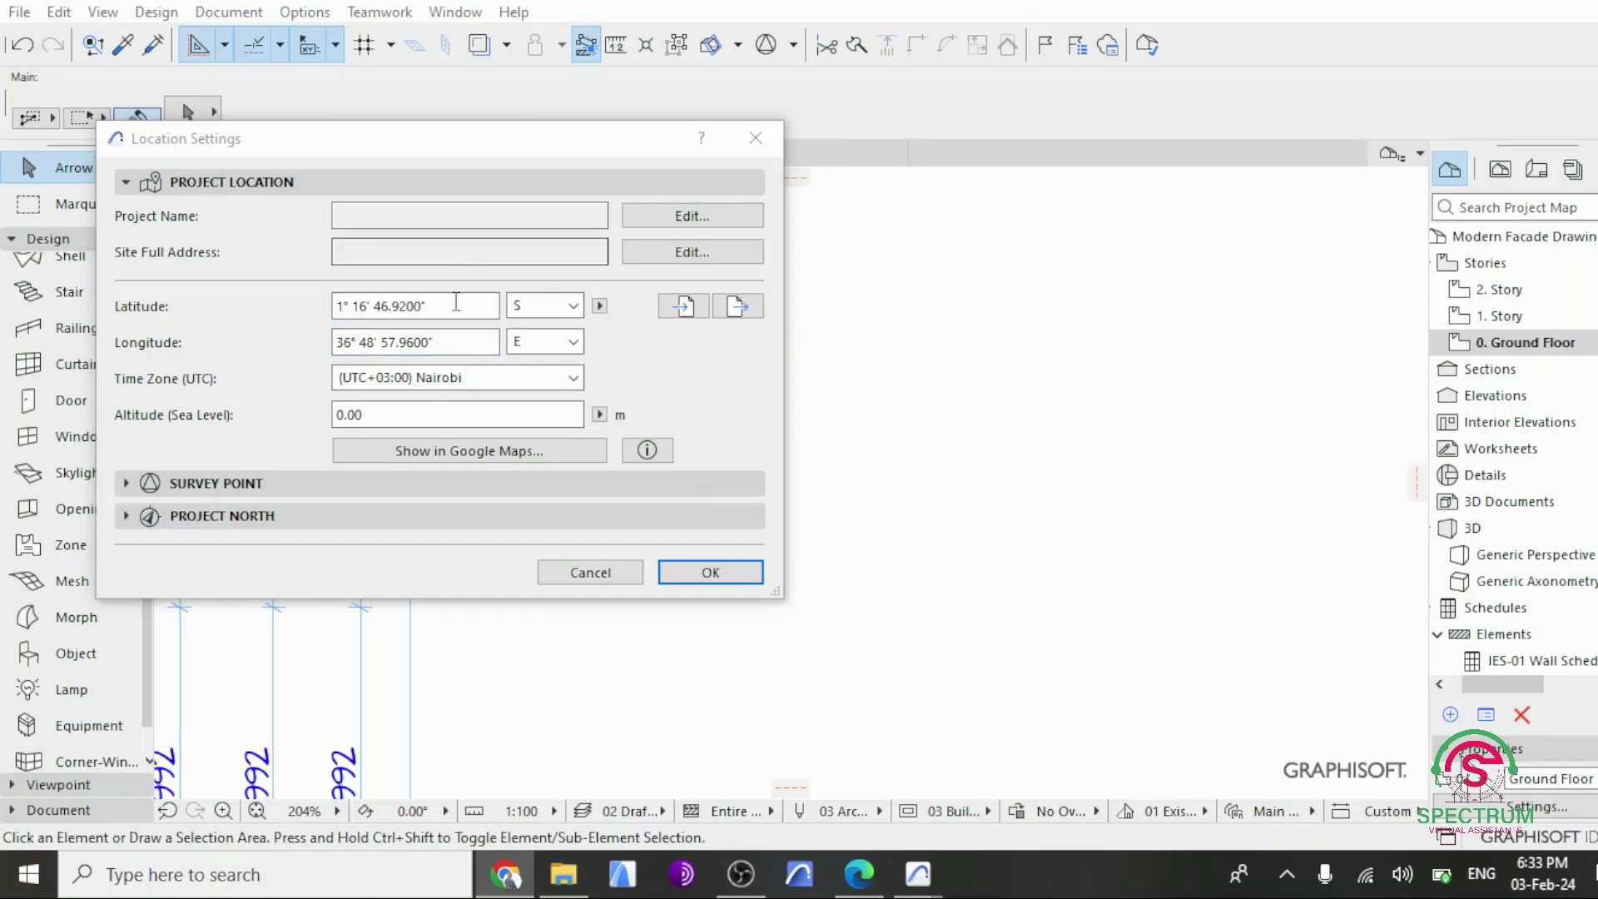
key("alt+Tab")
type("36.8161")
key("Return")
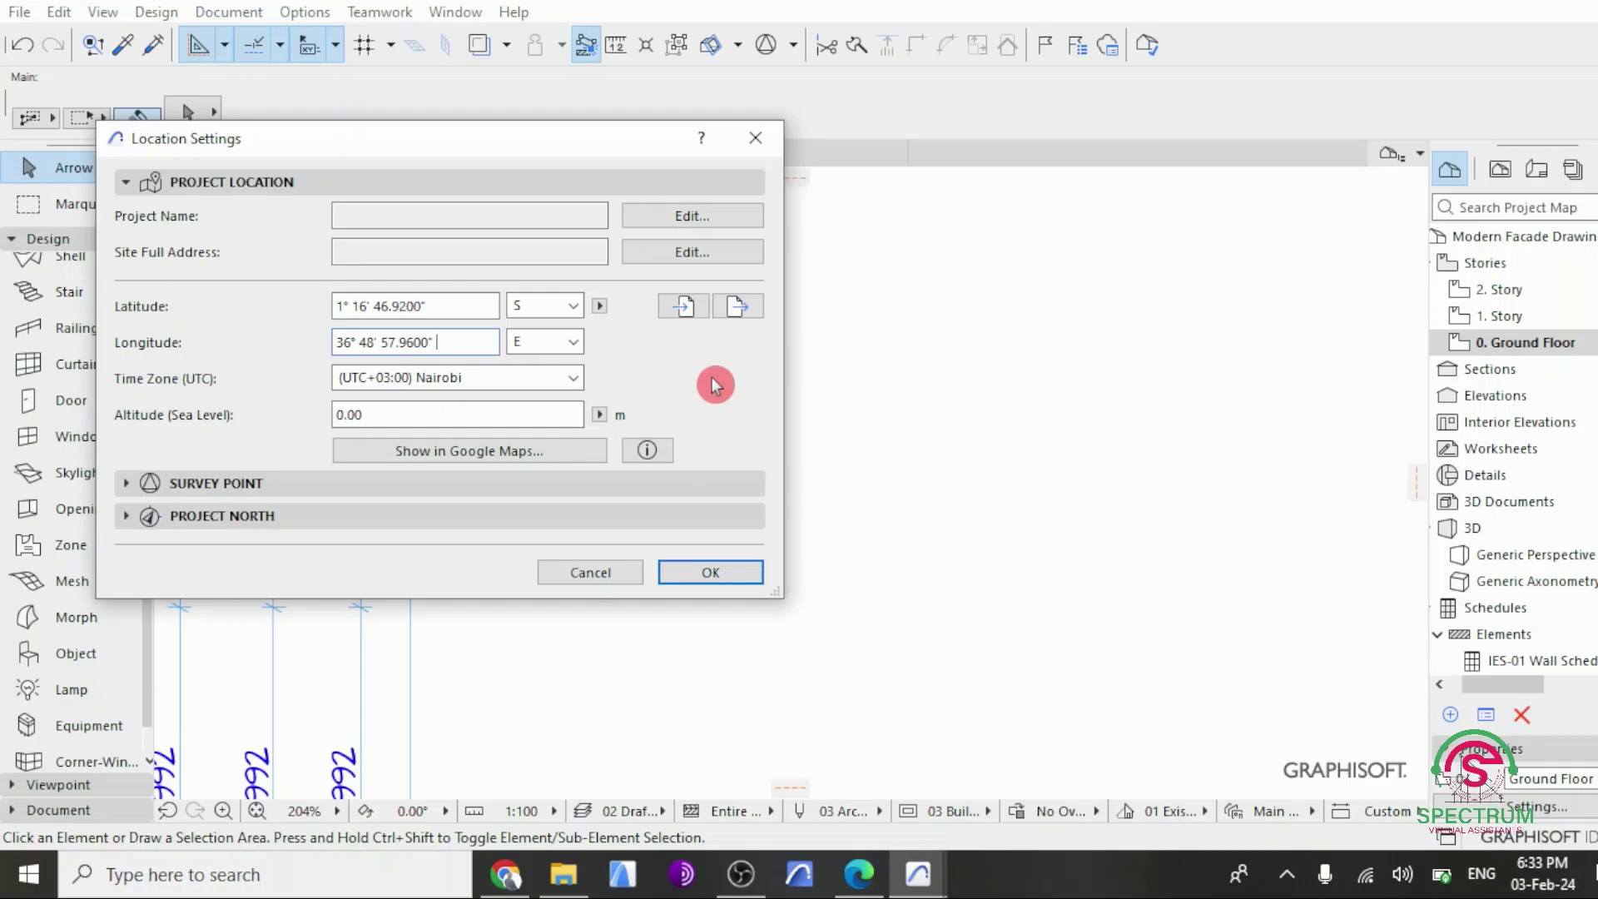
Step: Reveal the 45° Project North angle, then show the Nairobi coordinates in Google Maps
left_click(188, 518)
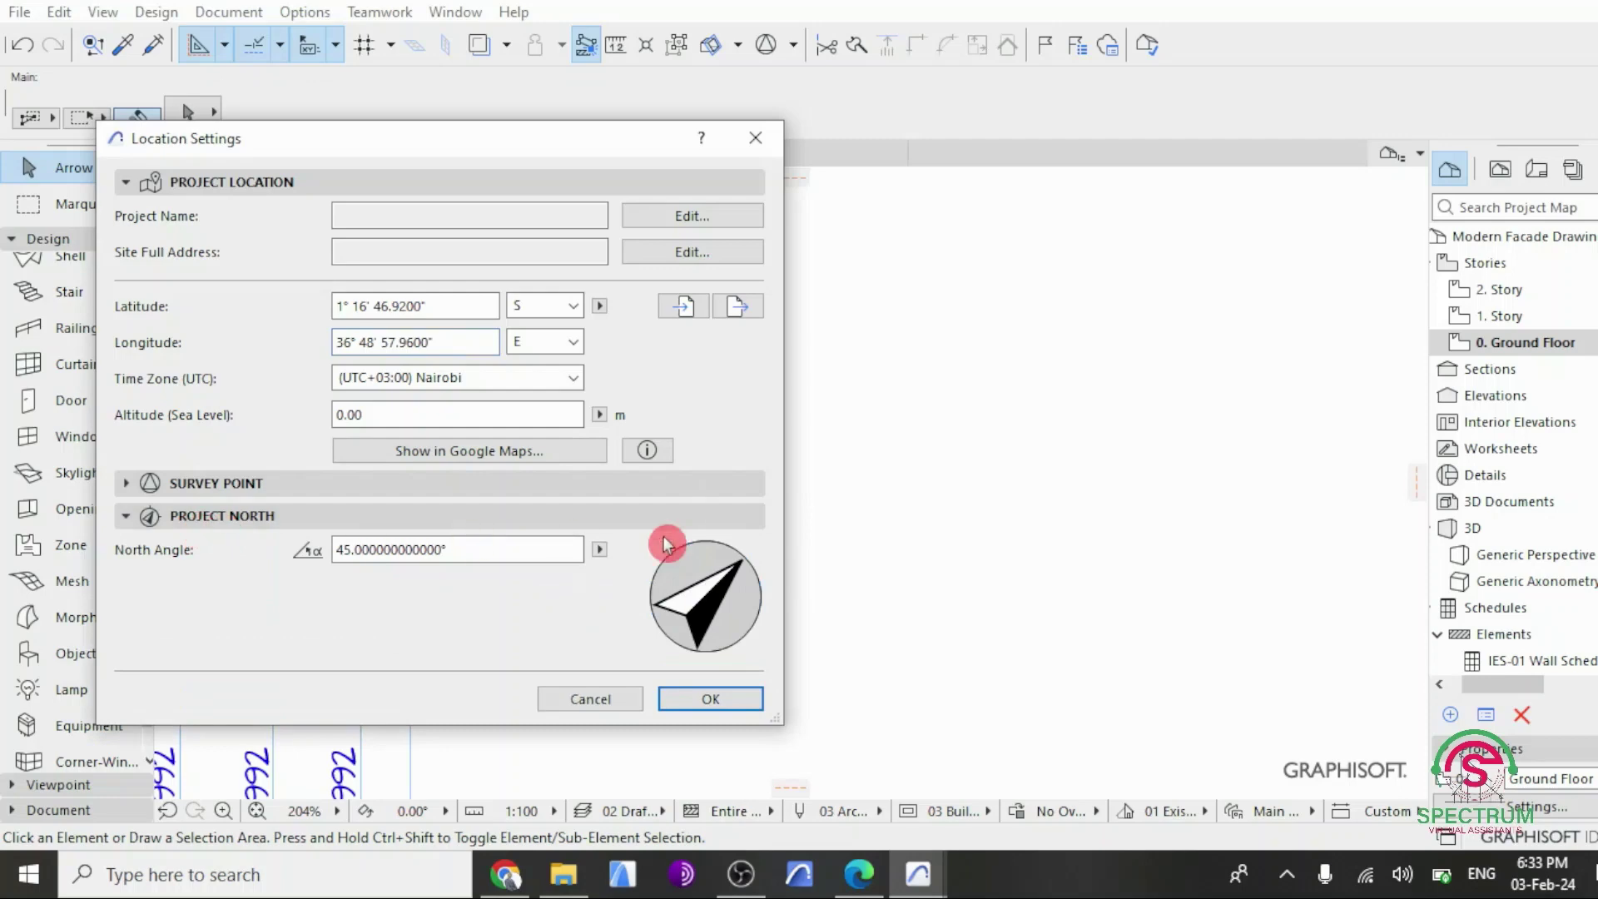
left_click(502, 454)
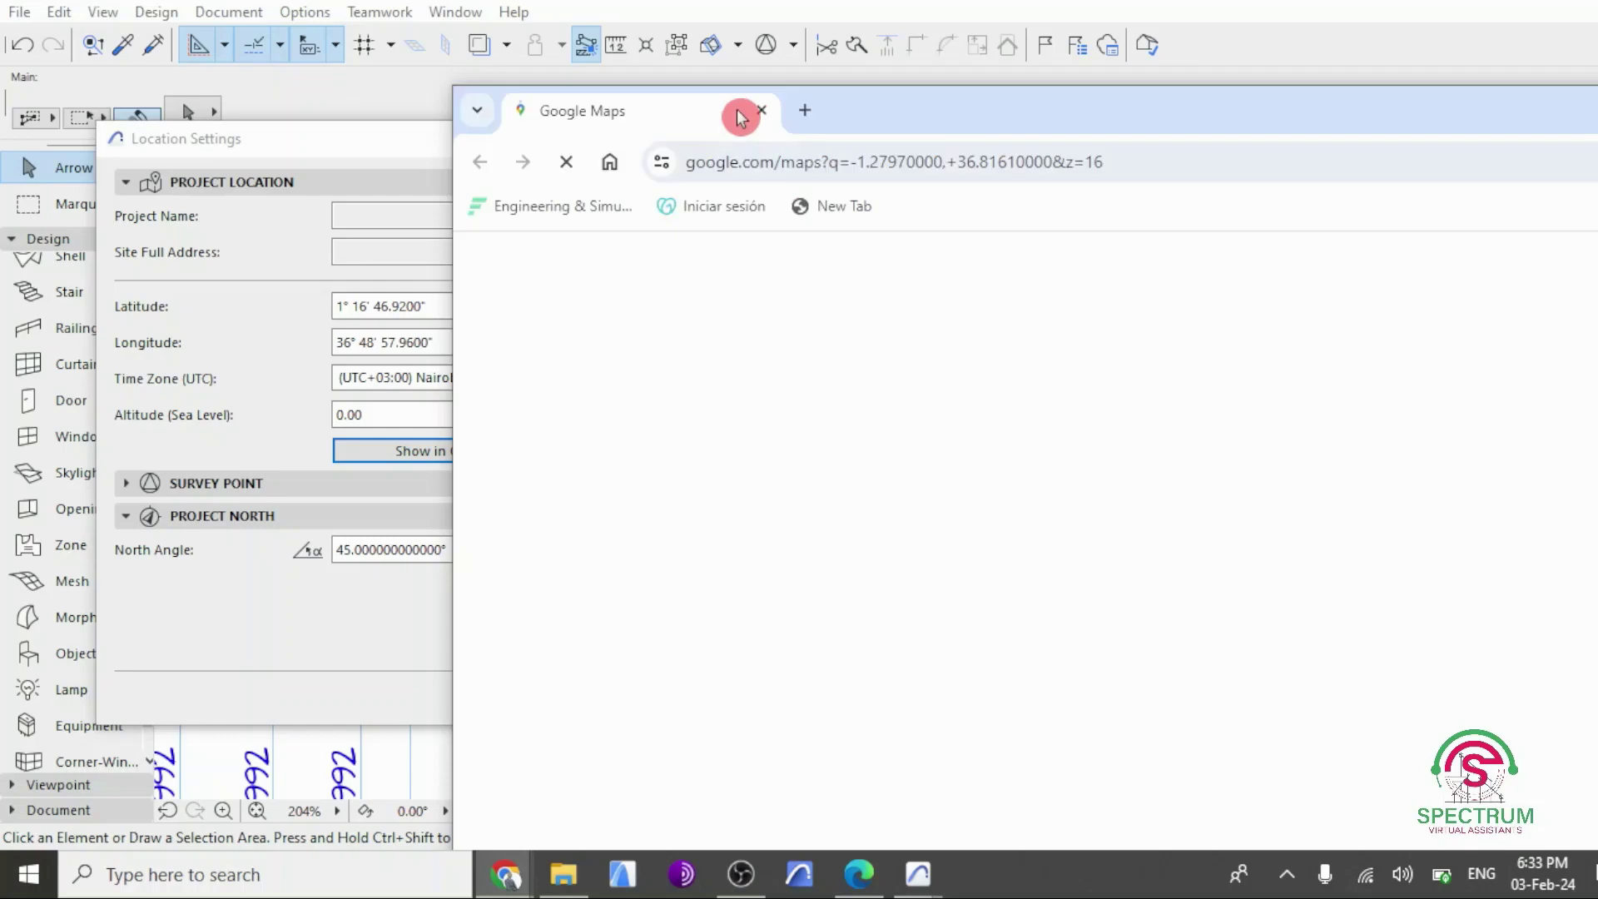
left_click_drag(739, 116, 559, 5)
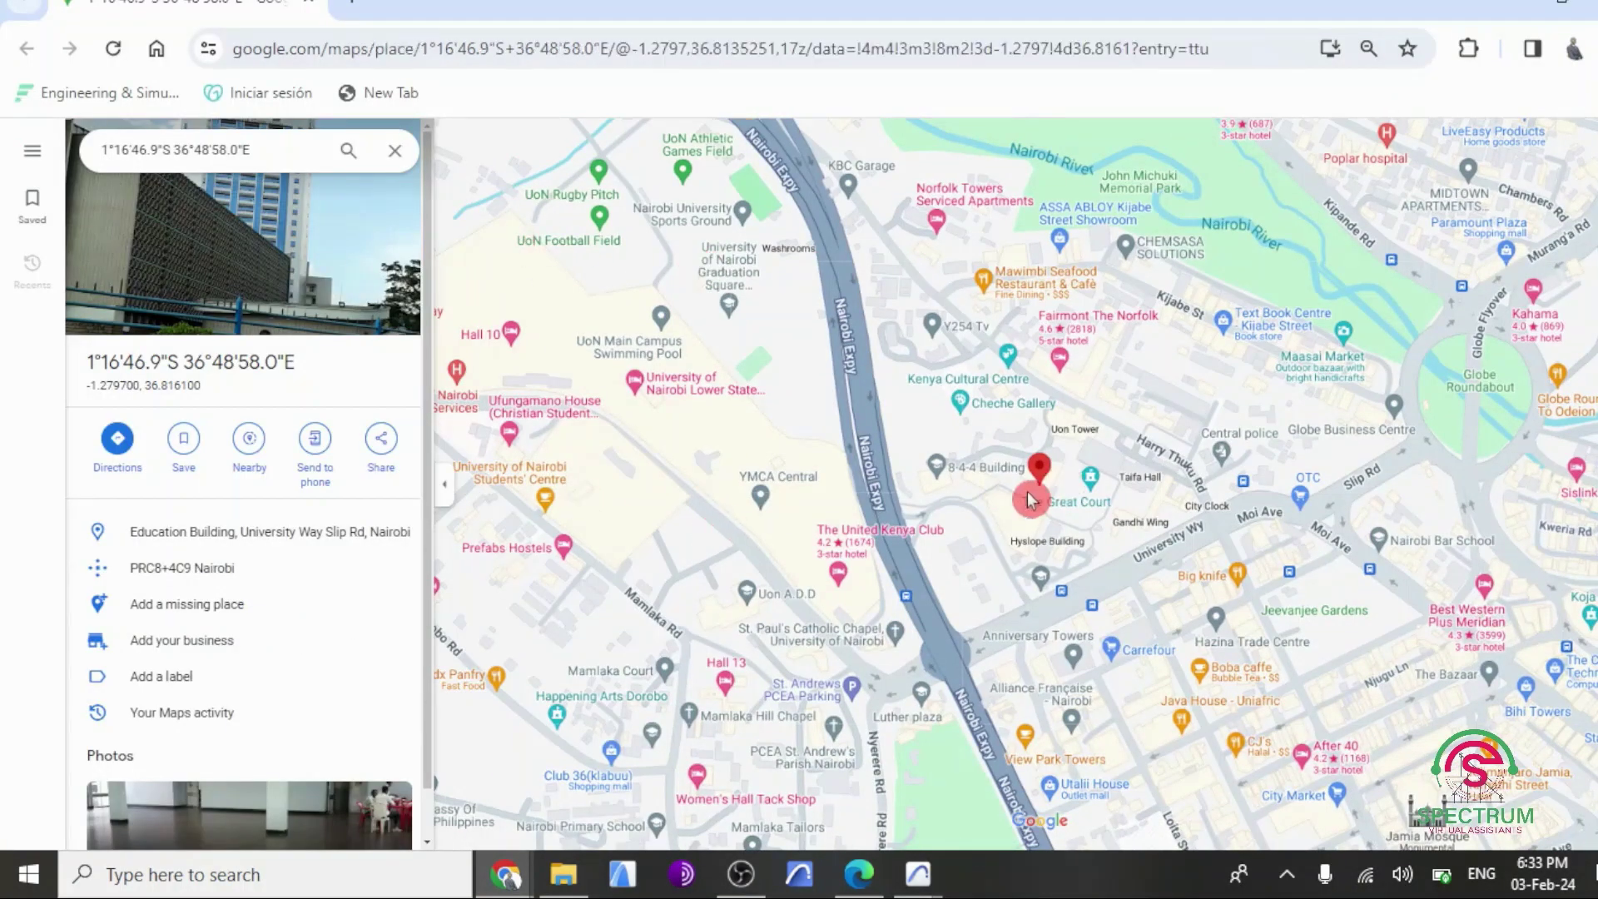
Step: Zoom in on the Education Building pin, then return to Archicad
scroll(1065, 449, "up", 3)
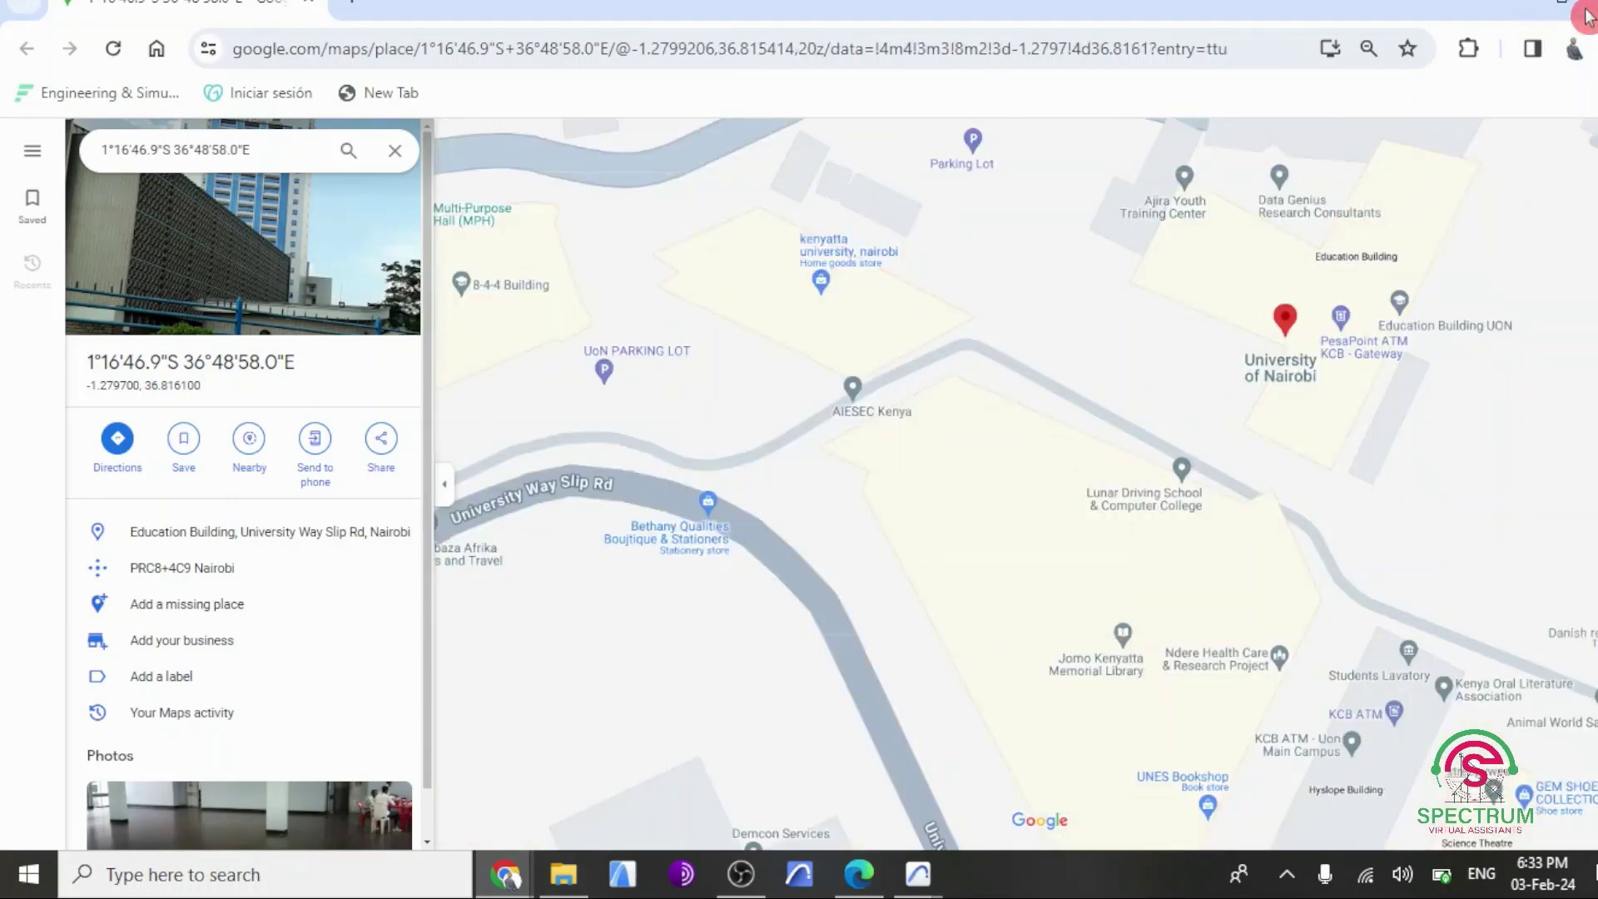
key("alt+Tab")
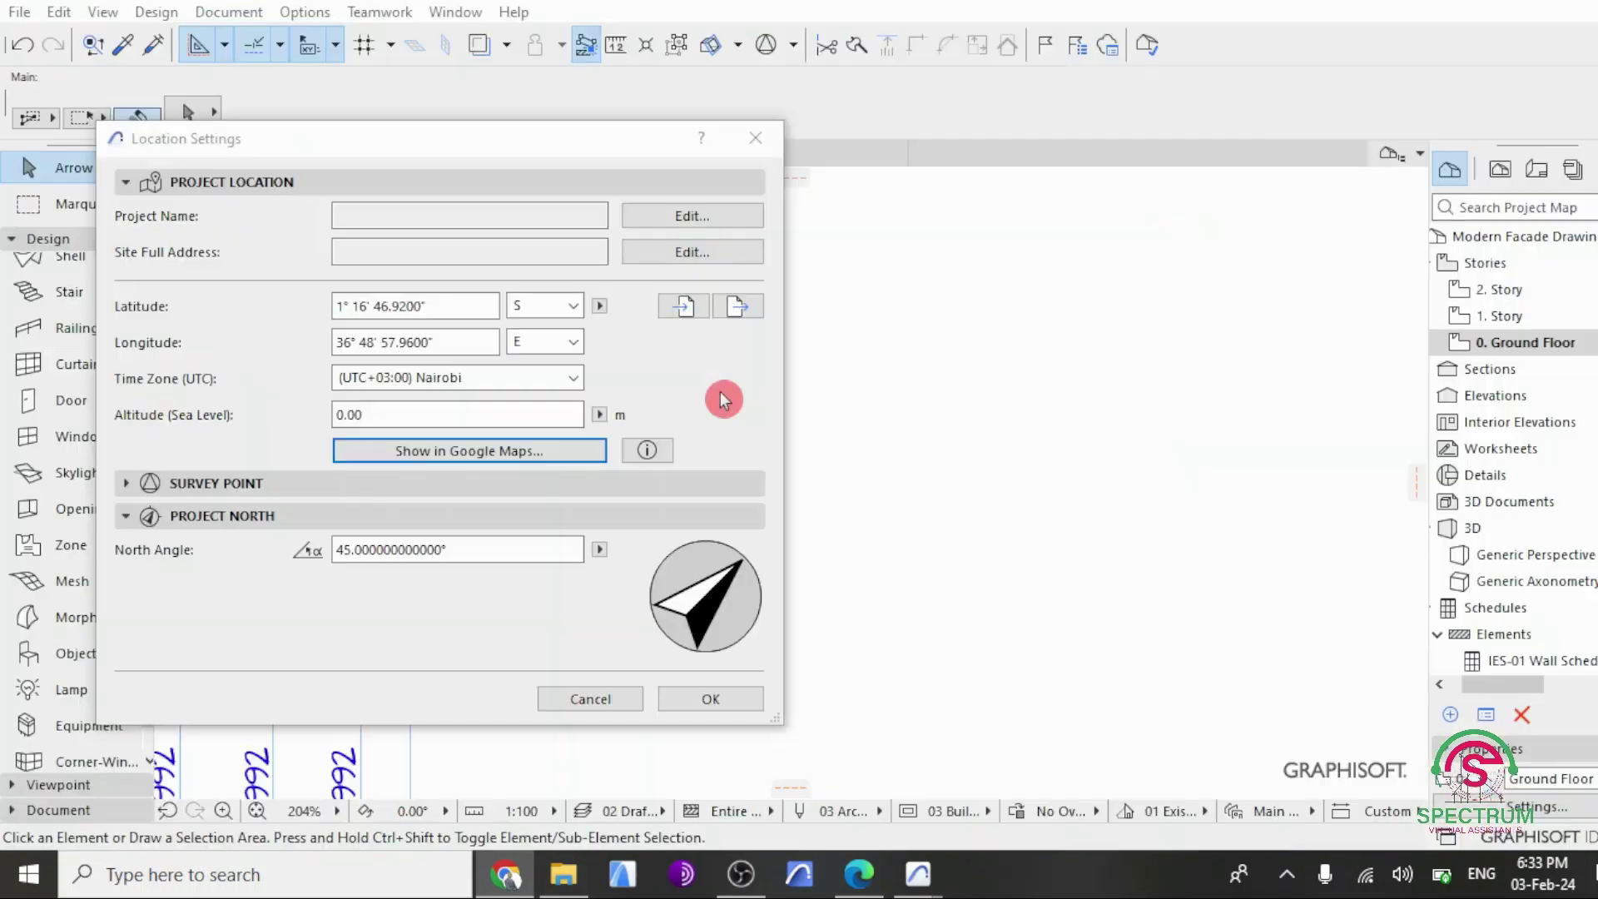
Step: Confirm the location and north settings with OK
left_click(715, 703)
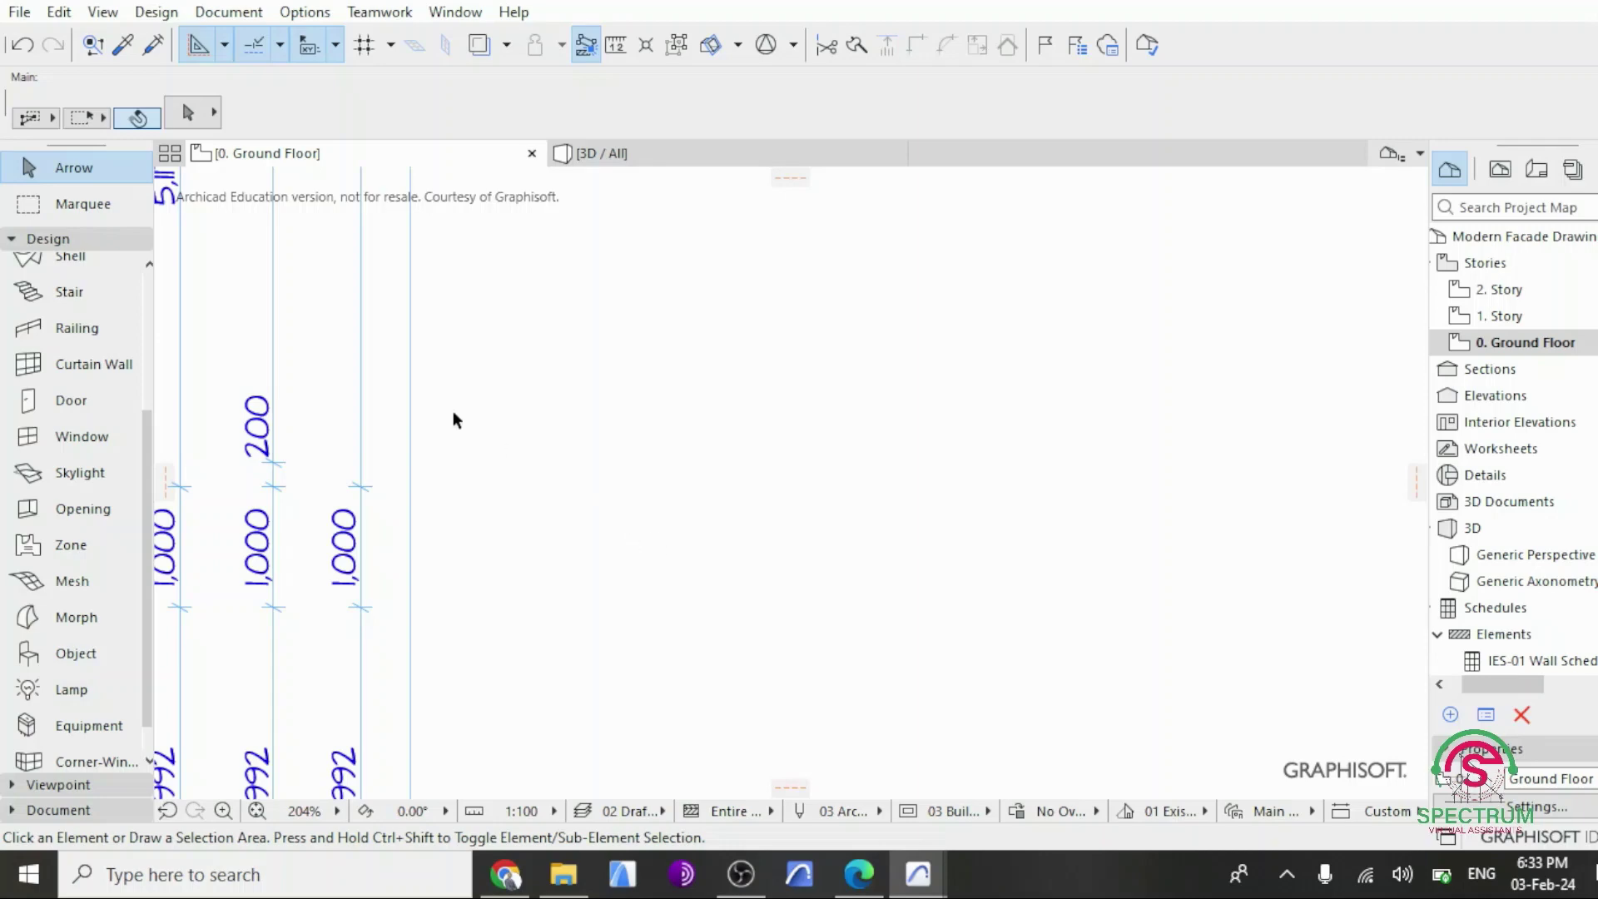
left_click(36, 248)
left_click(35, 248)
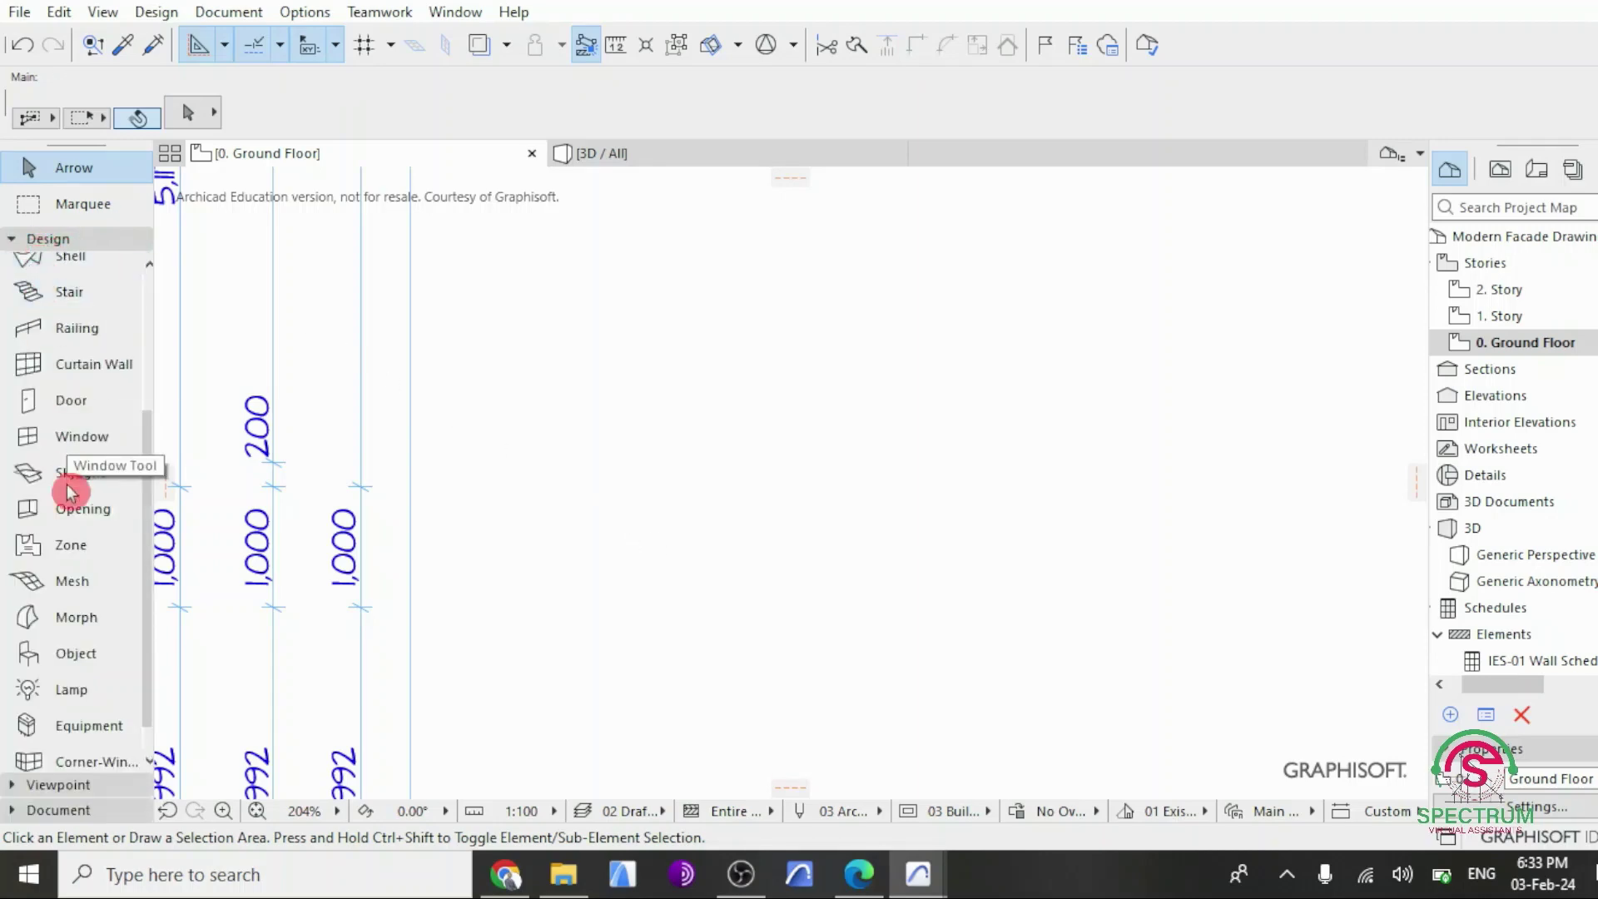
Step: Open the Object tool's default settings and search the library for 'no'
left_click(71, 657)
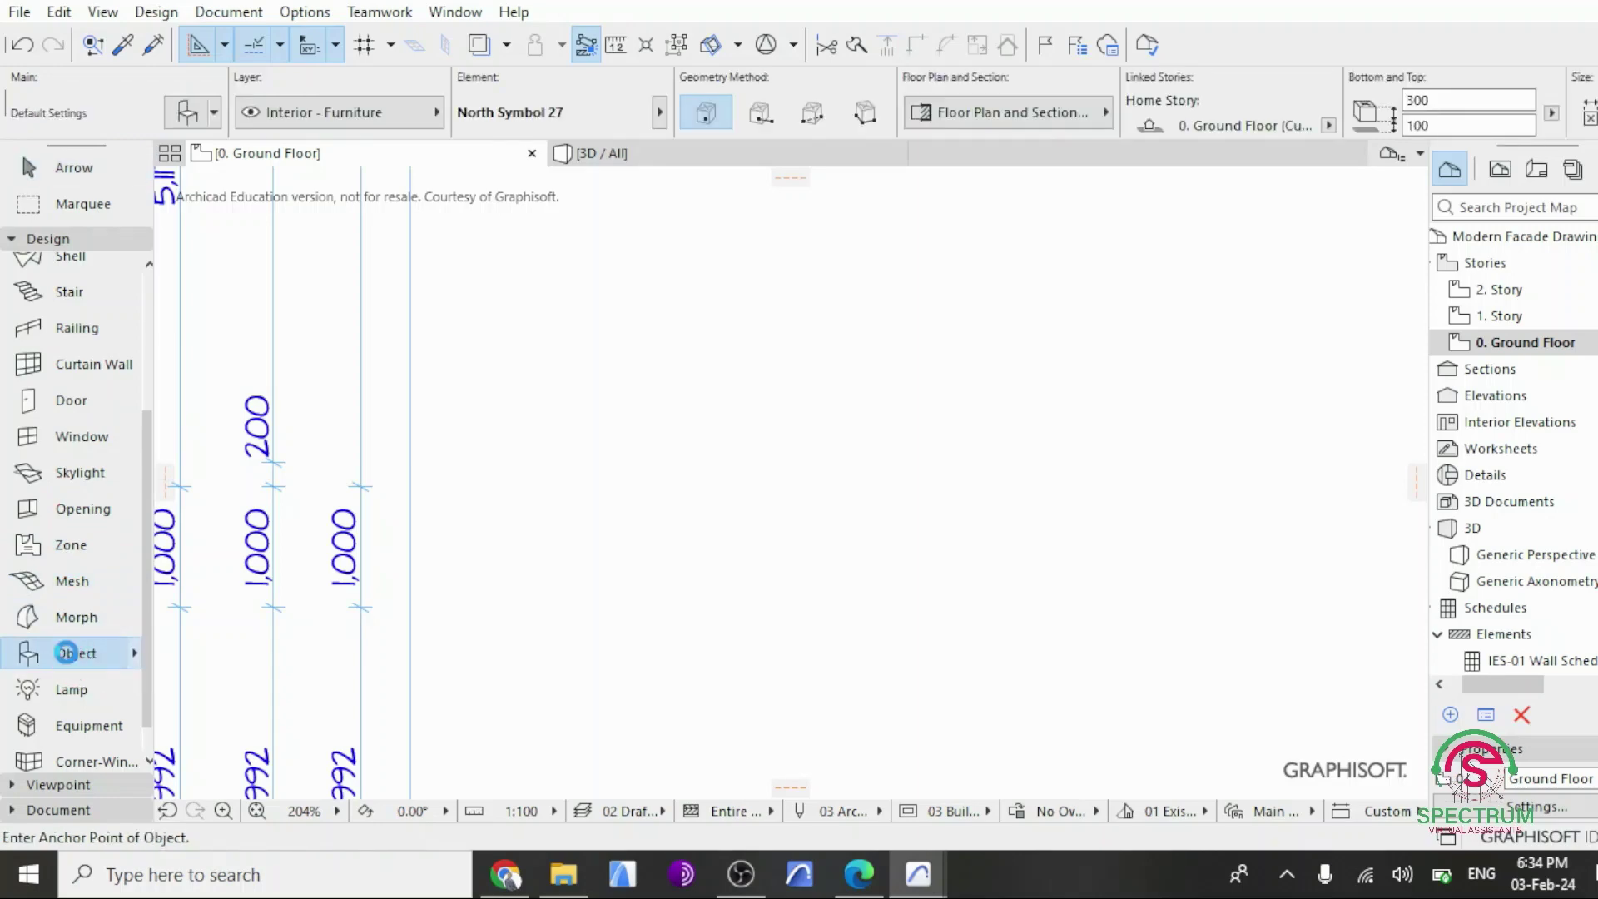
double_click(65, 652)
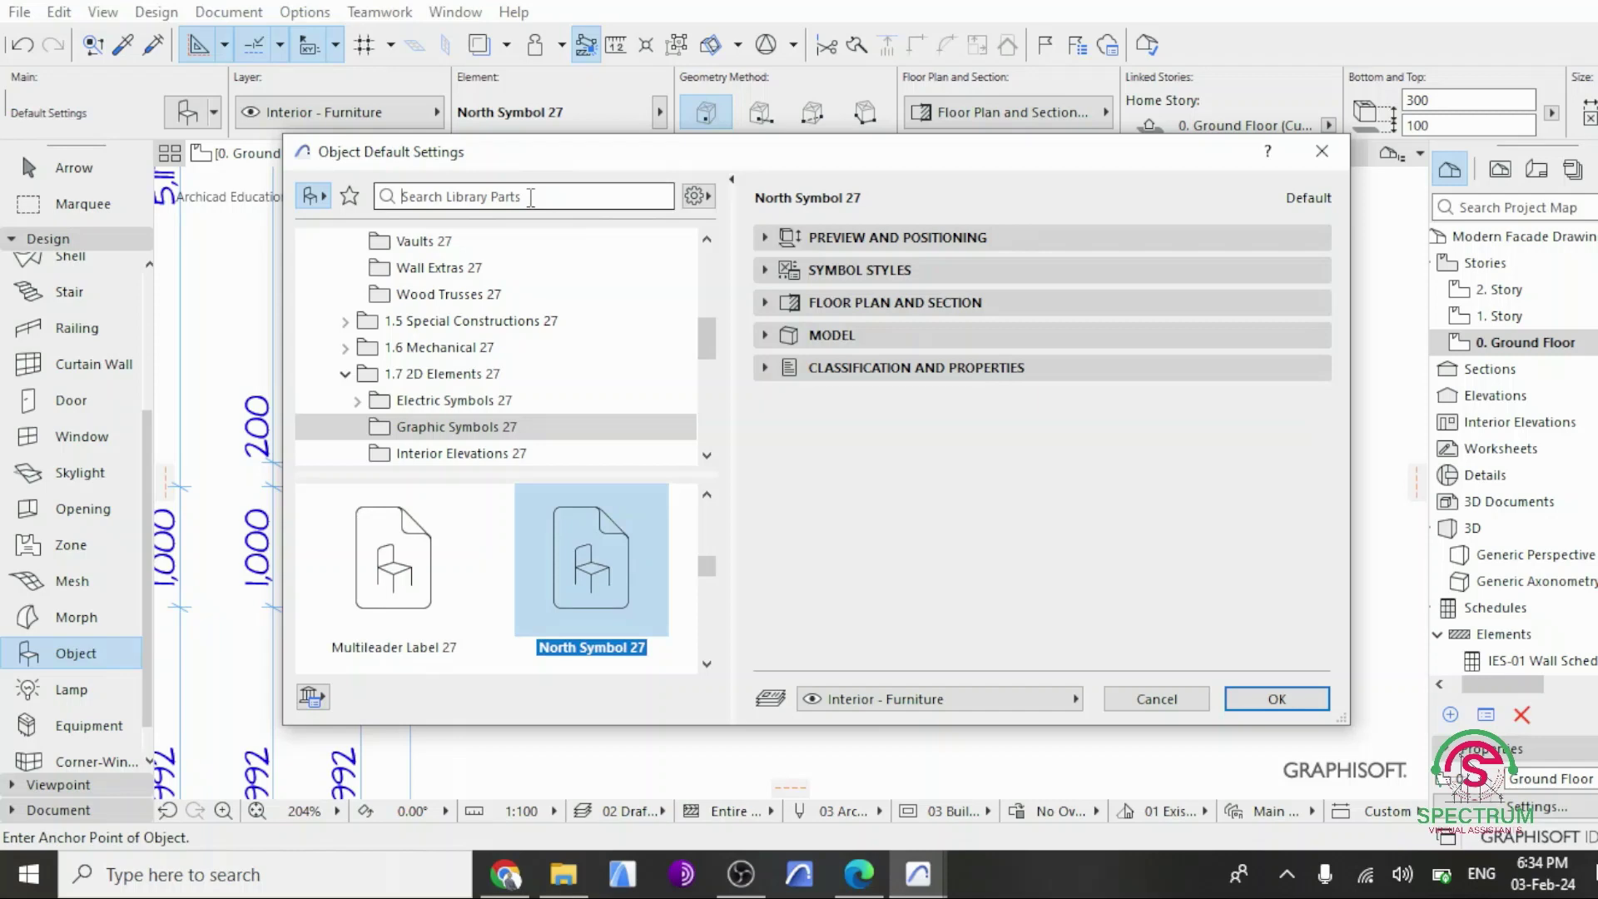
left_click(531, 197)
type("north")
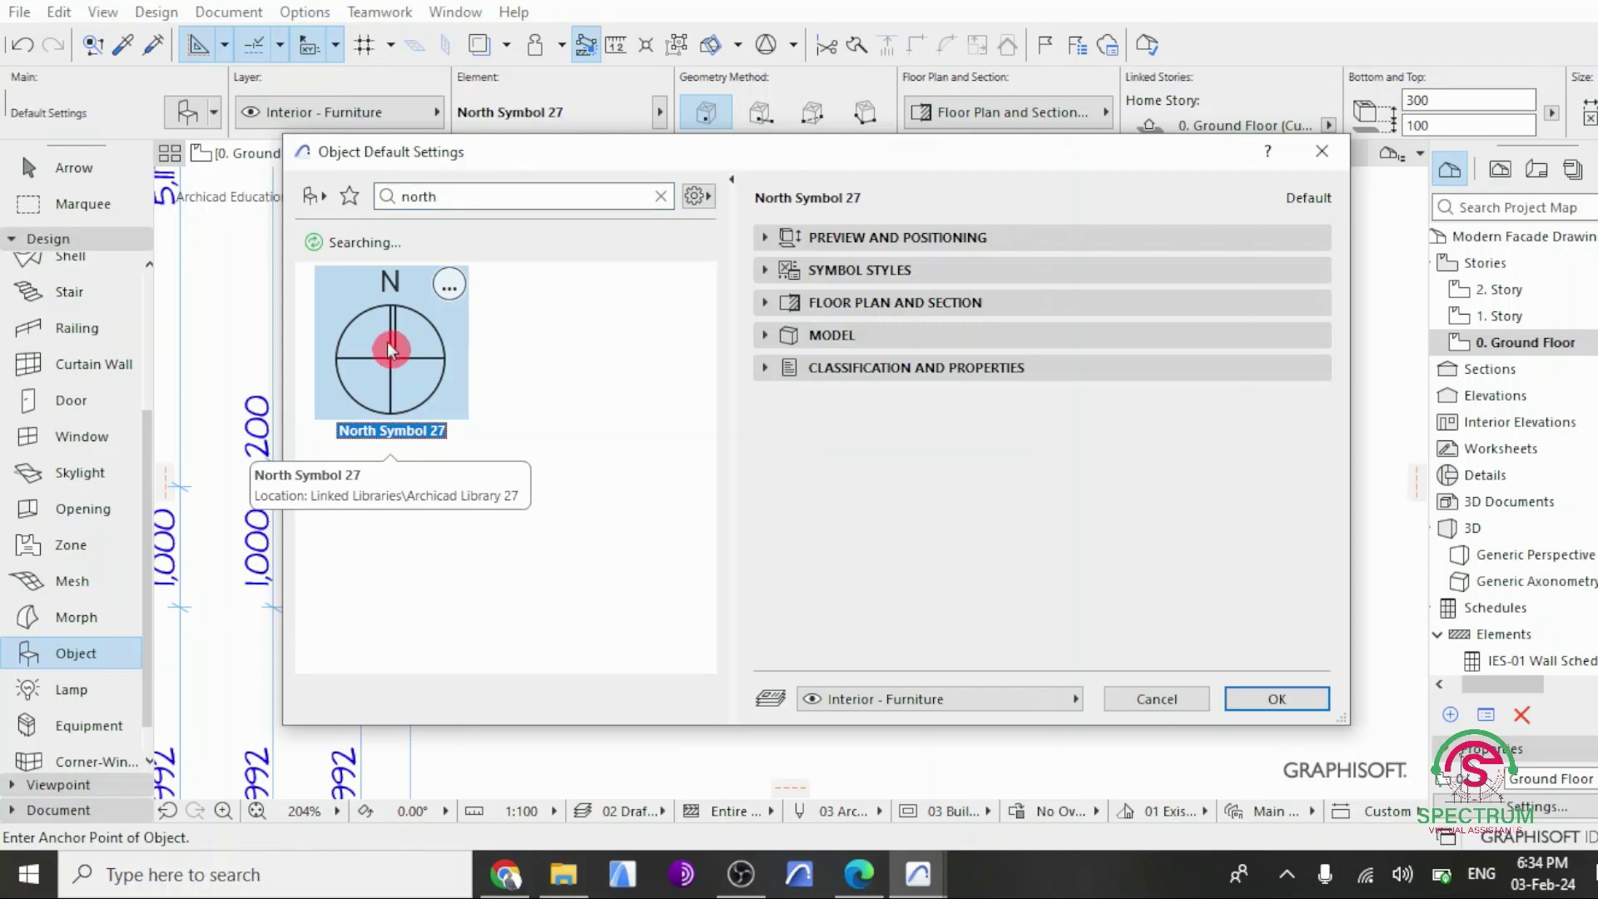
Step: Give North Symbol 27 a new filled-arrow symbol style and accept its settings
left_click(832, 241)
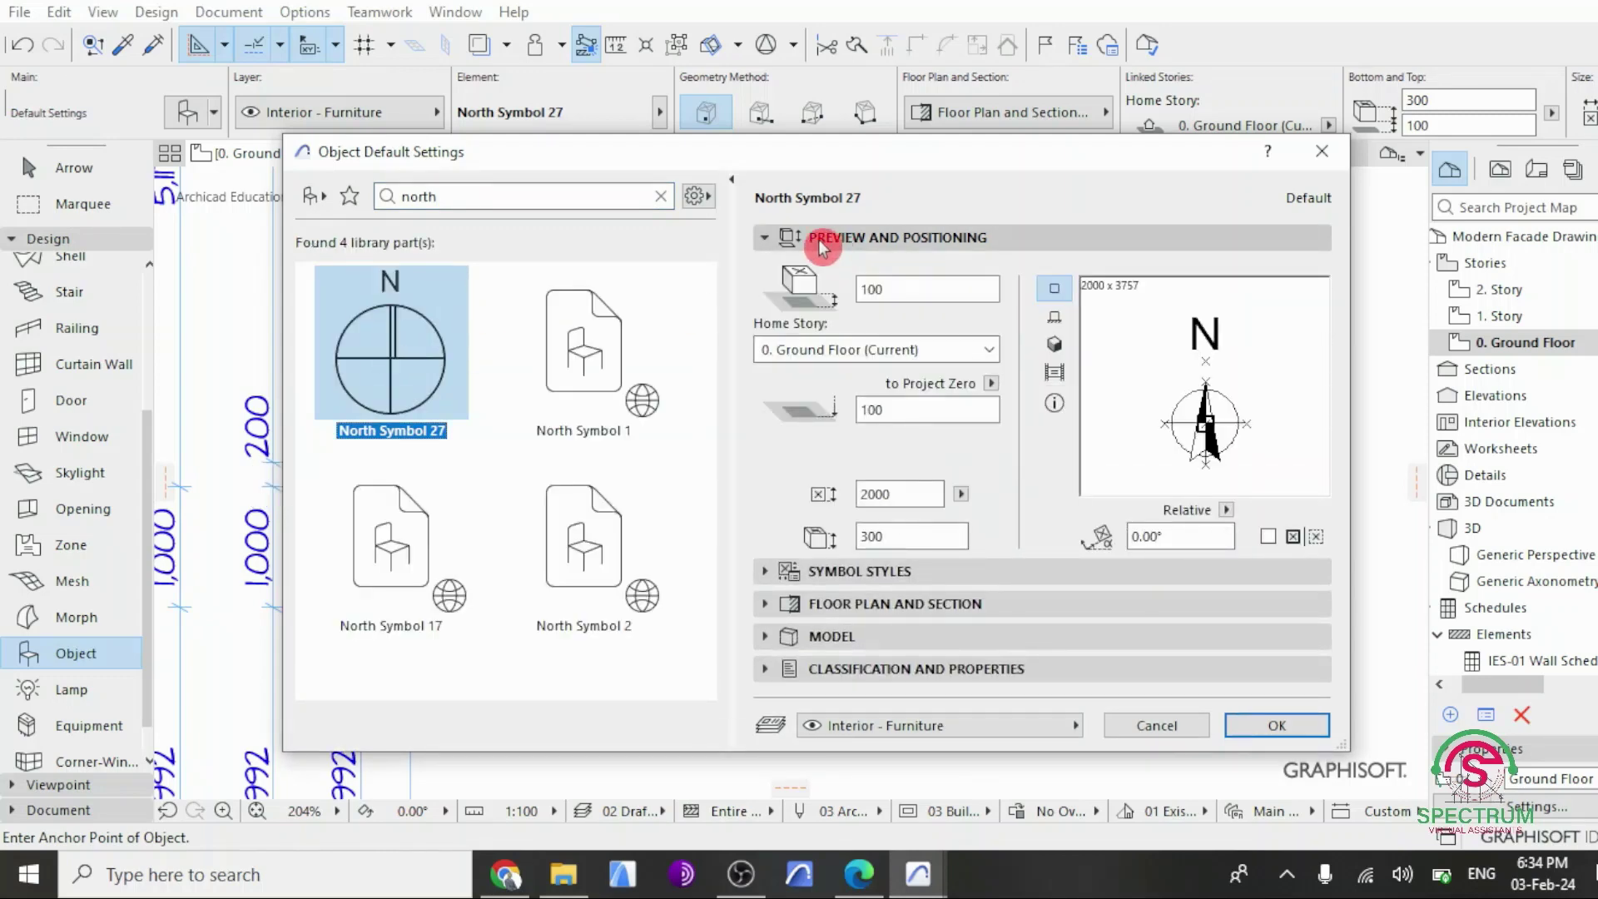
left_click(820, 245)
left_click(799, 270)
left_click(1147, 402)
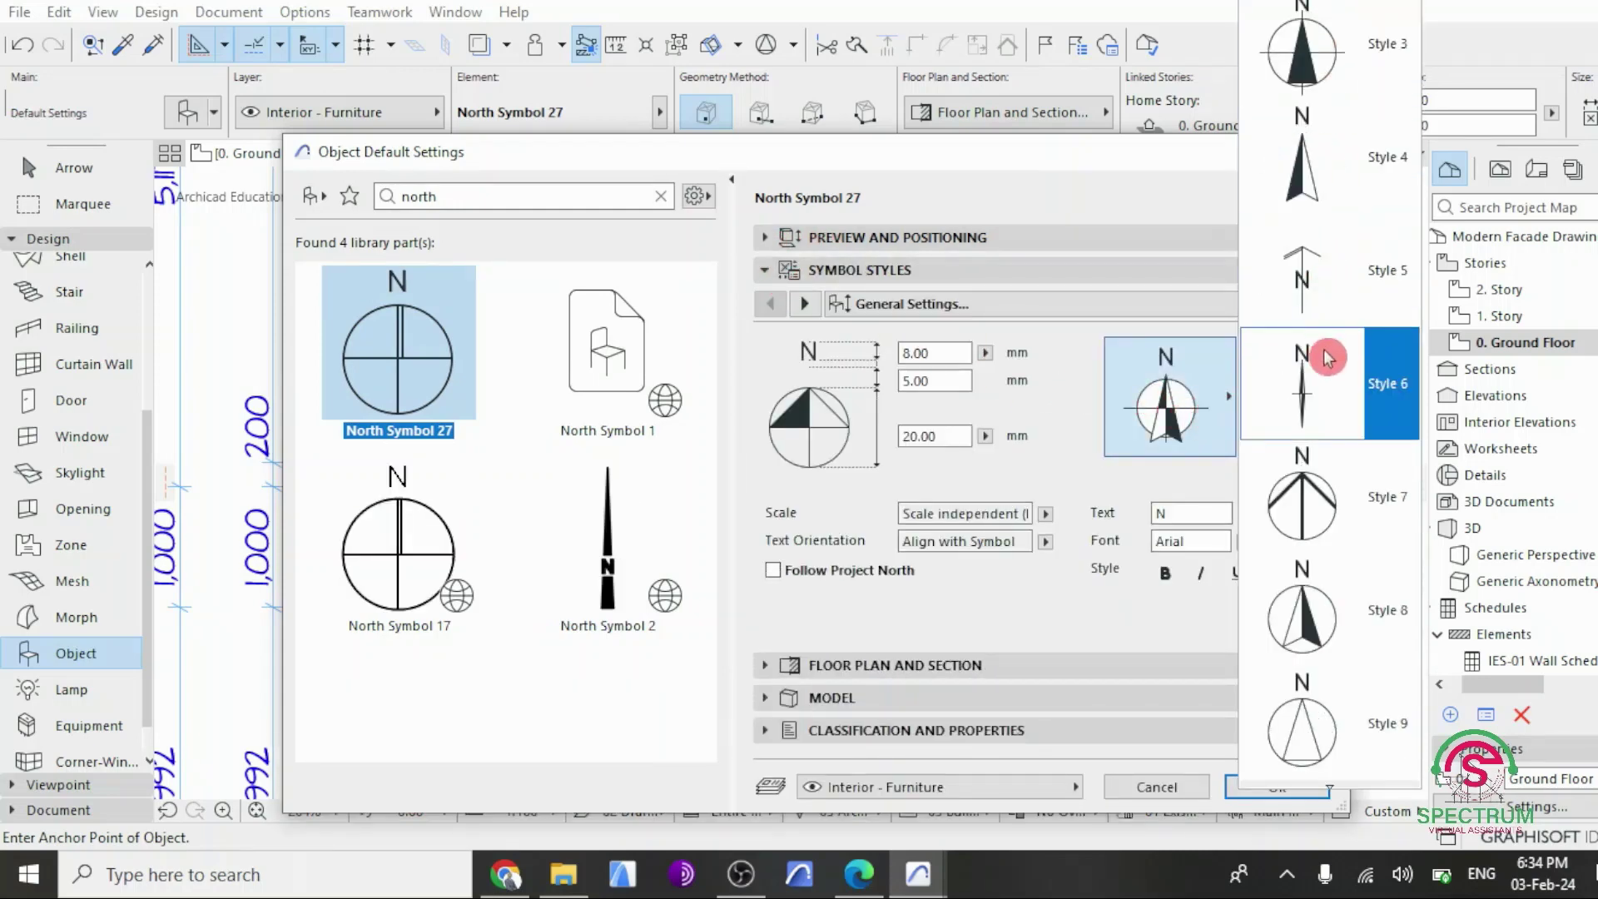
left_click(1326, 265)
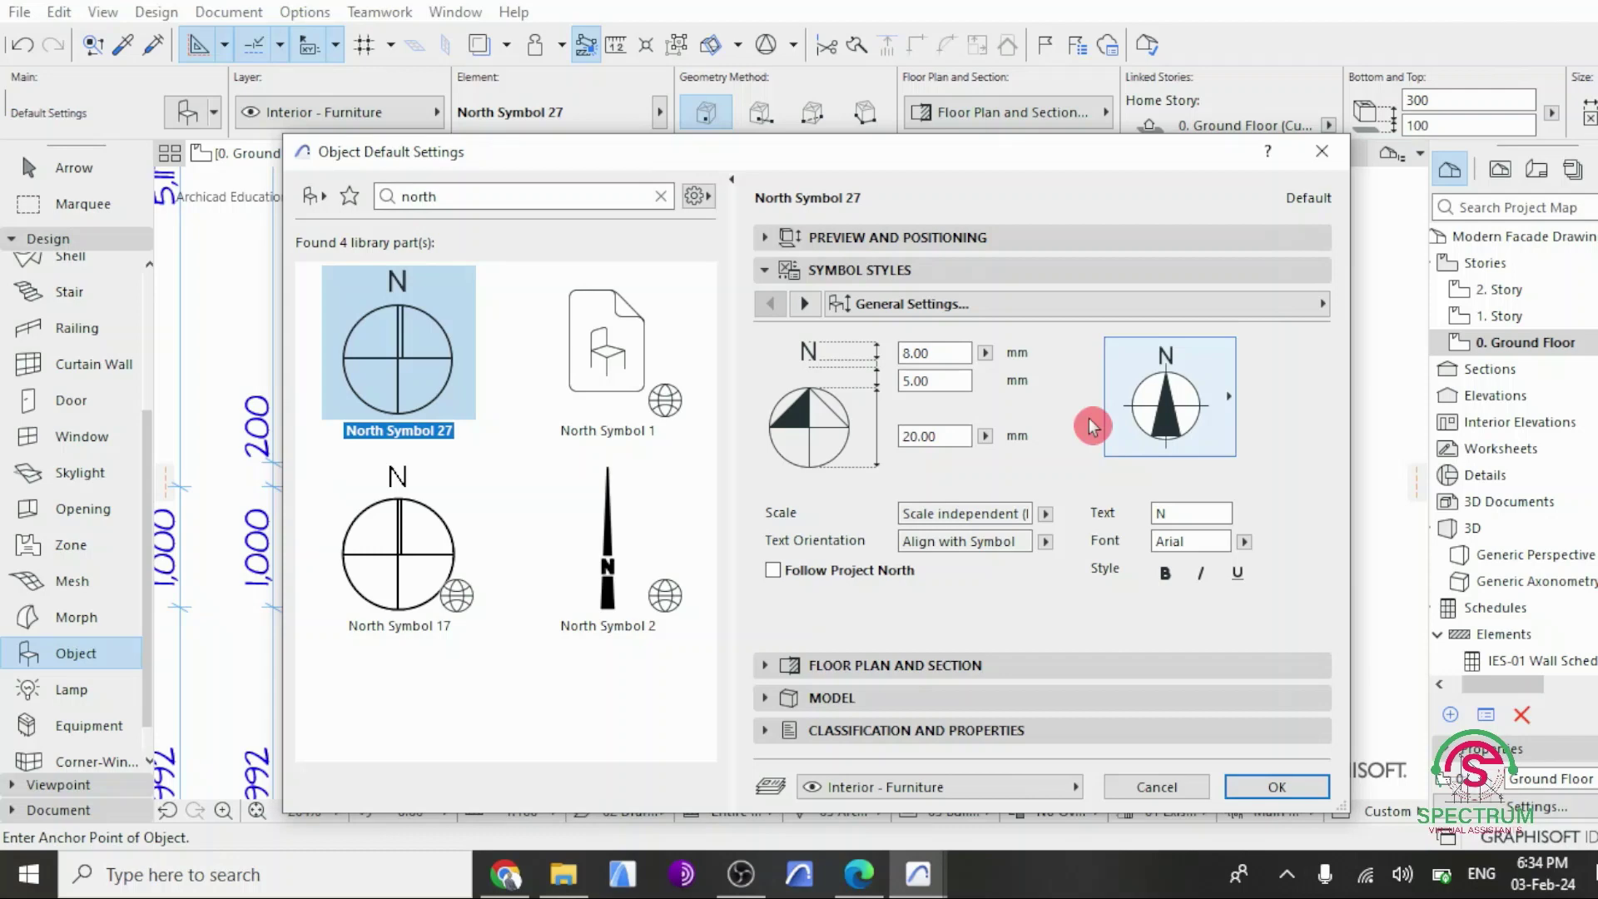
left_click(775, 275)
left_click(777, 309)
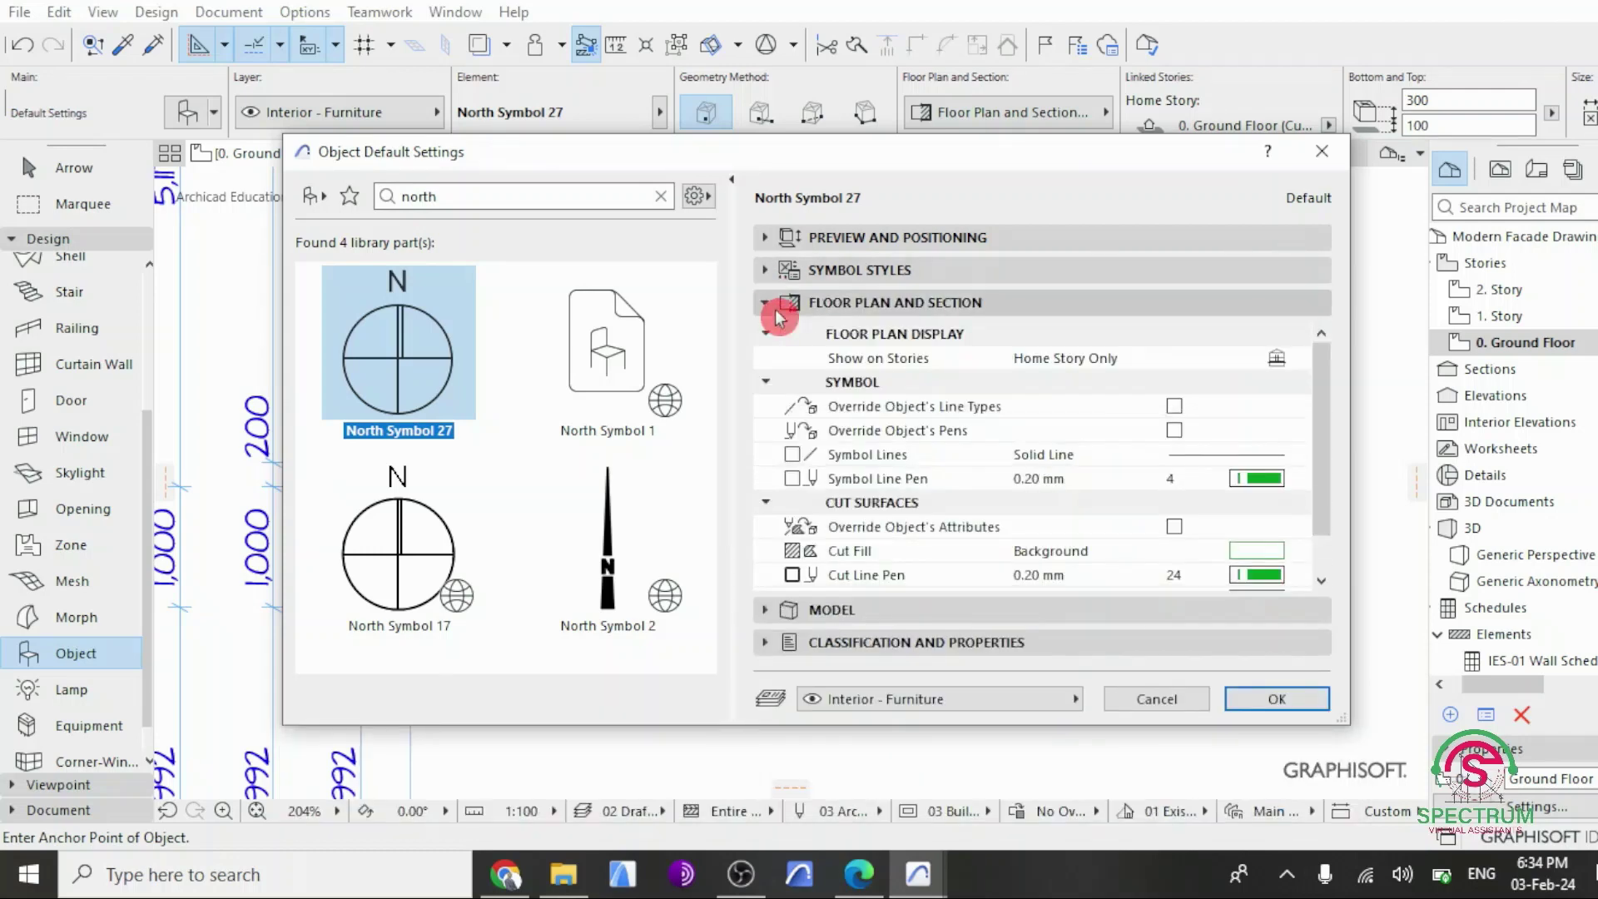
left_click(775, 308)
left_click(778, 337)
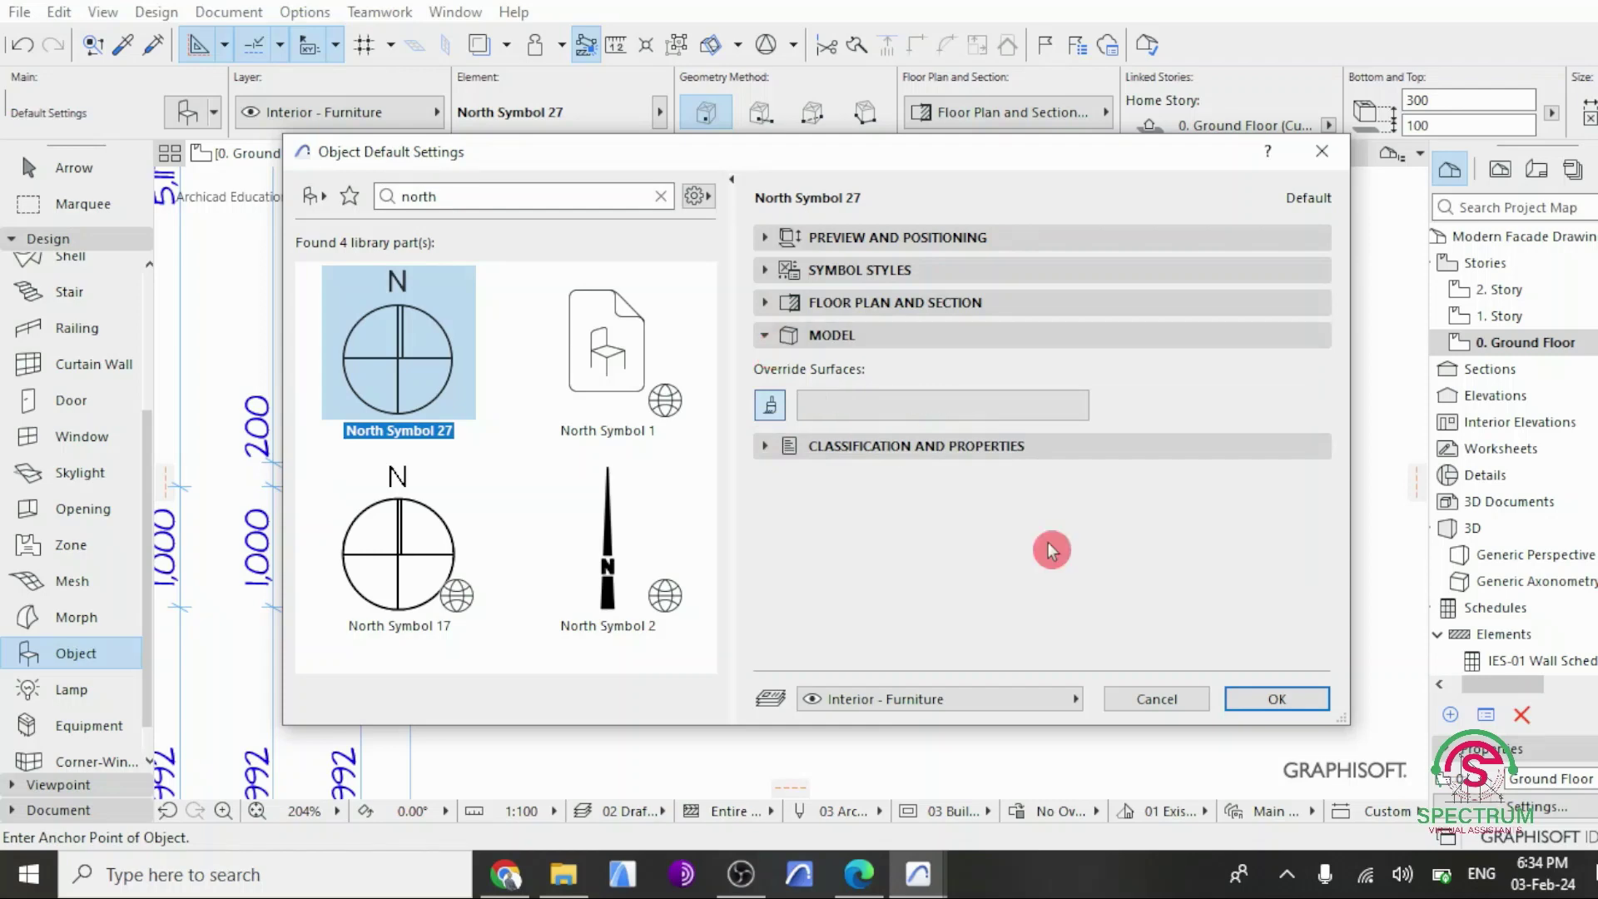
left_click(1271, 698)
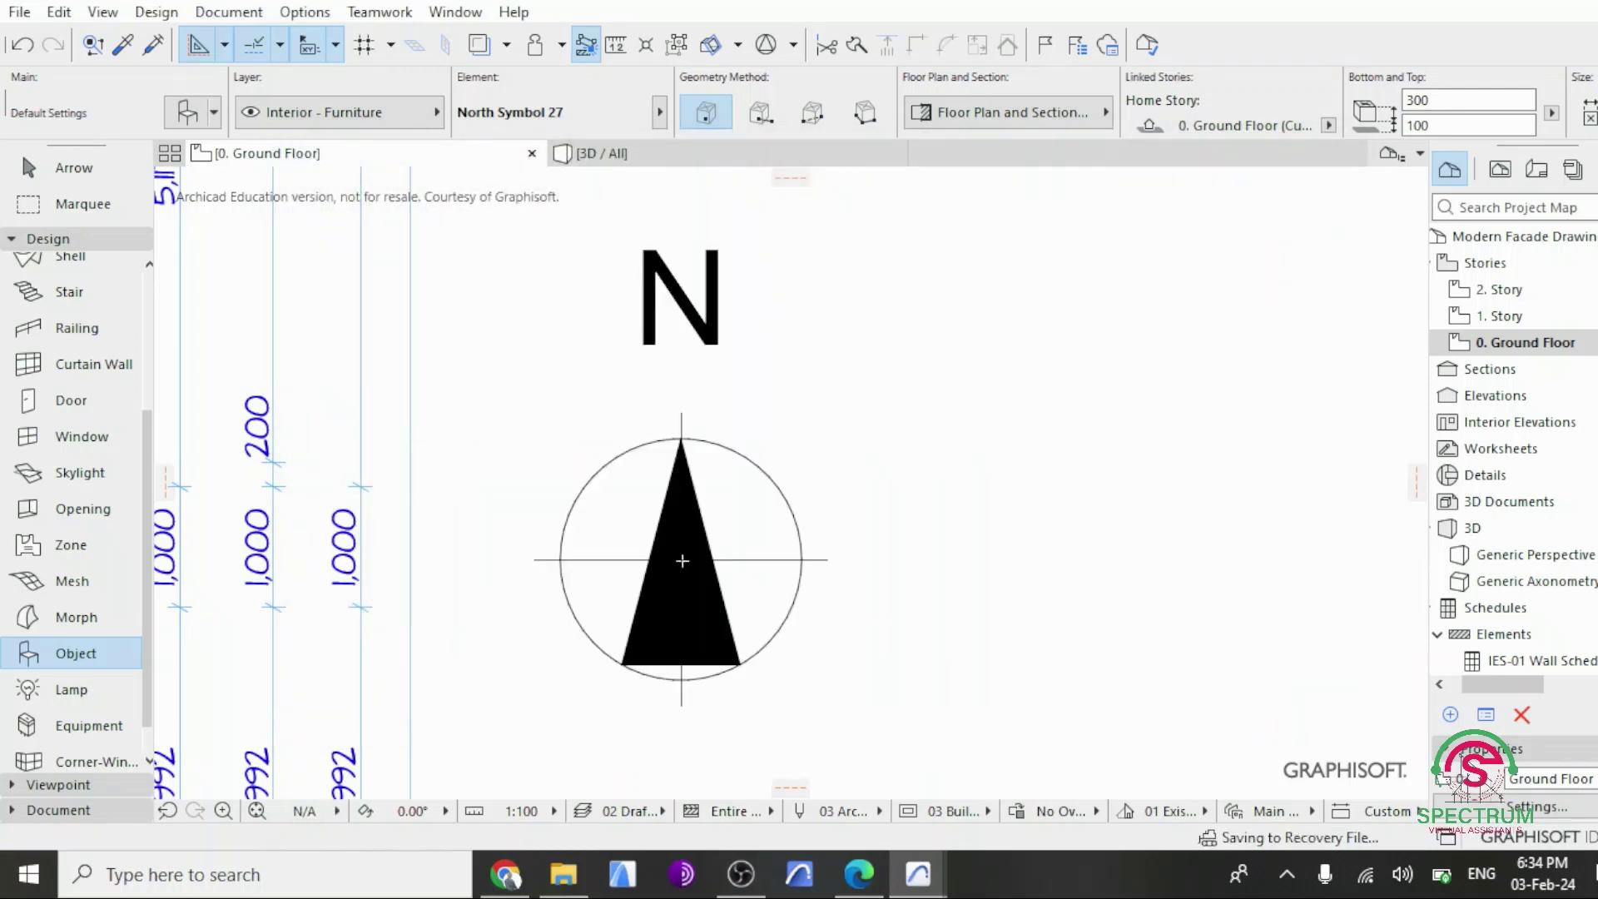
Step: Place the North Symbol 27 on the Ground Floor plan, select it, and start Rotate
left_click(682, 556)
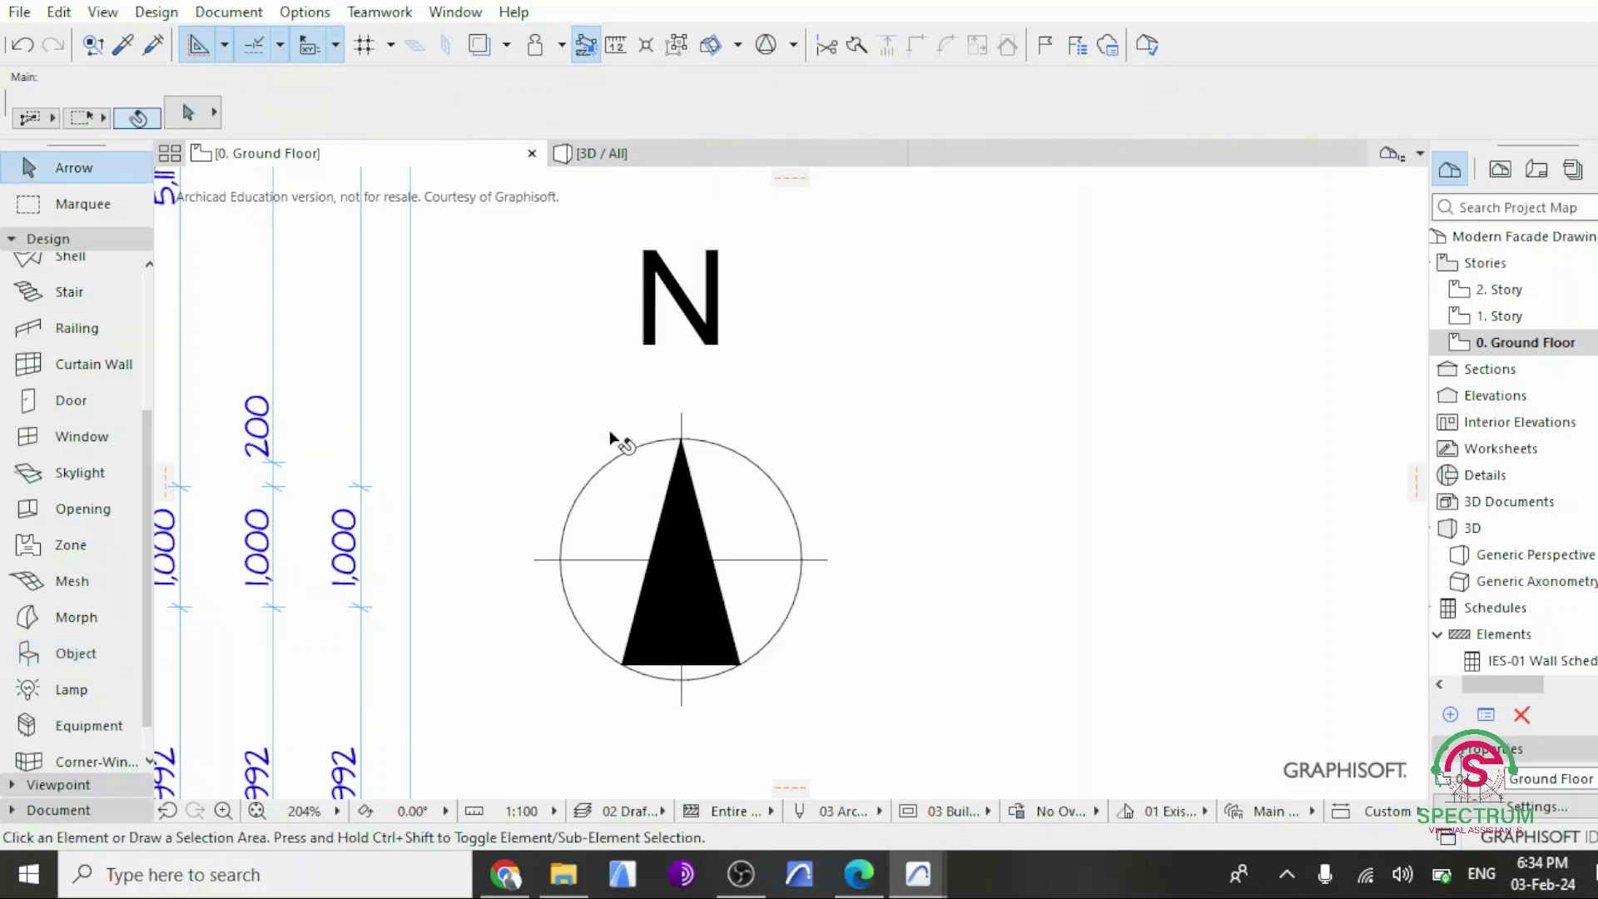
left_click(732, 613, "shift")
right_click(907, 381)
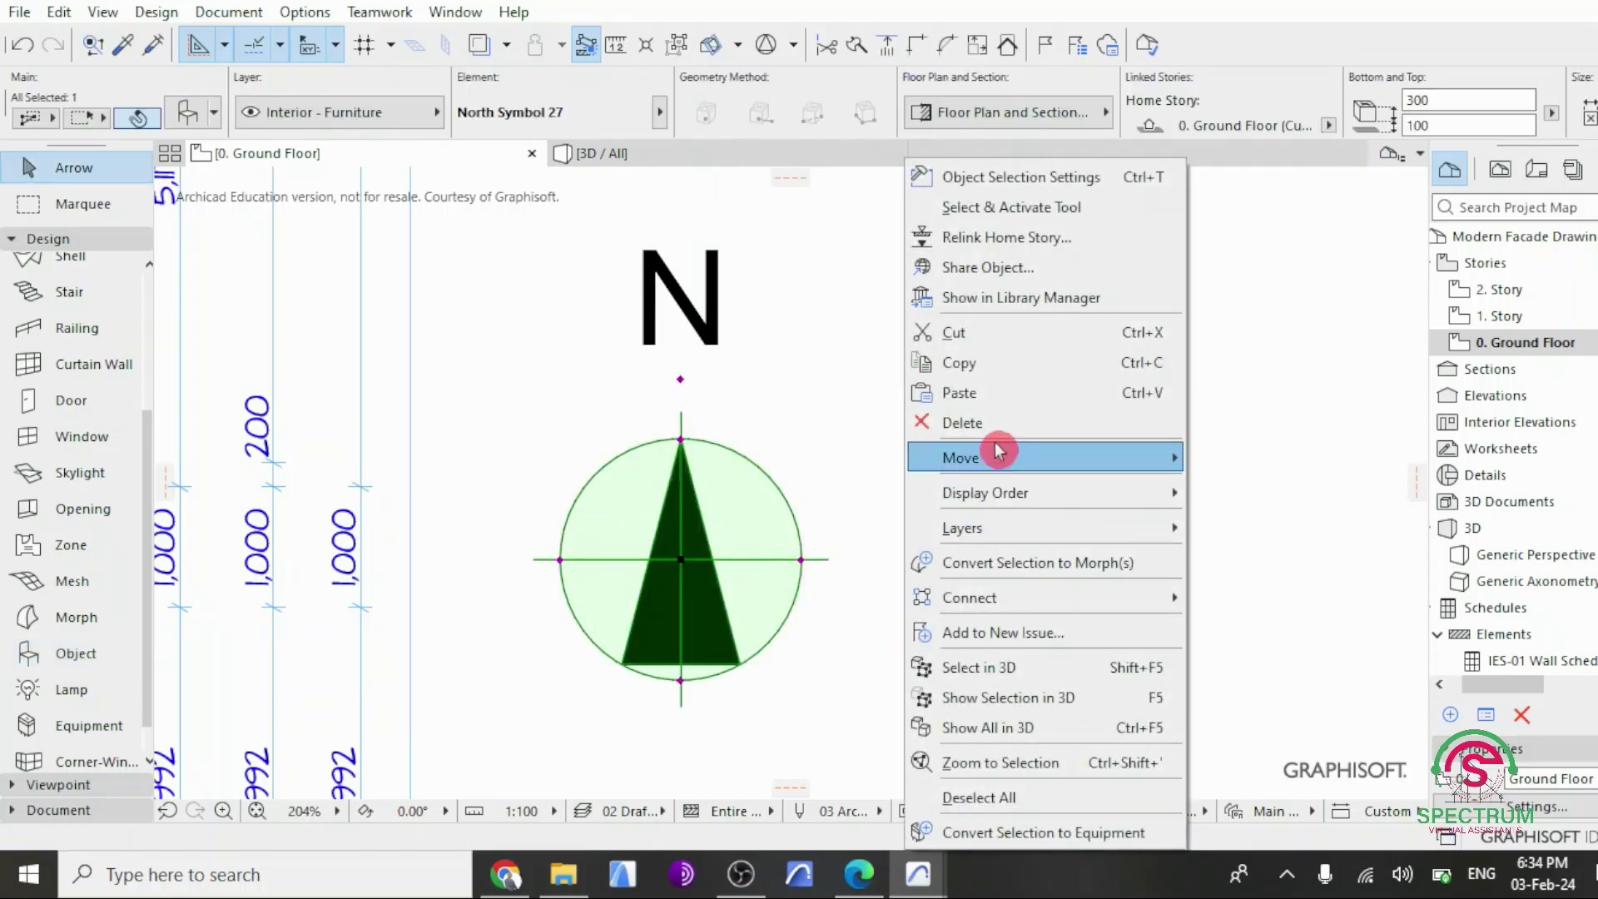
left_click(1239, 488)
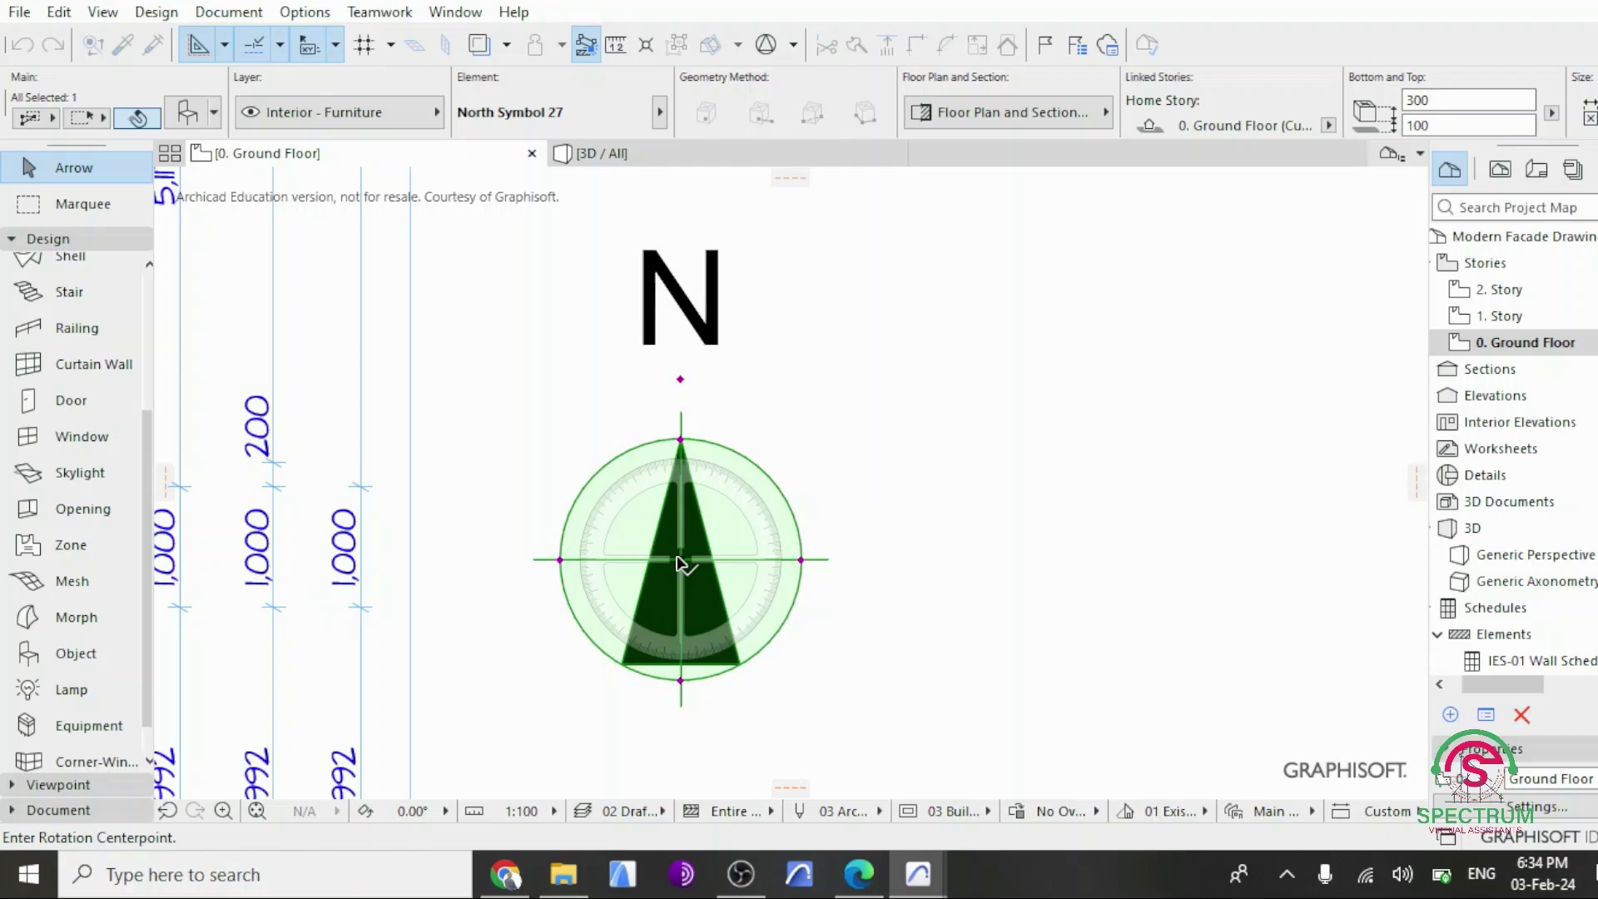